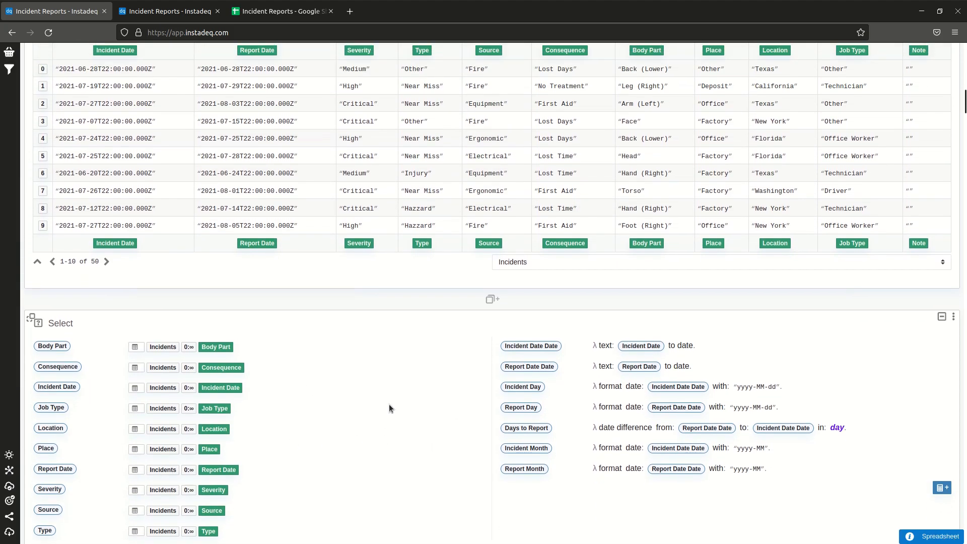
Examine the finished Incident Reports deck, its dashboard charts, and the list of built-in examples
scroll(415, 421, "down", 2)
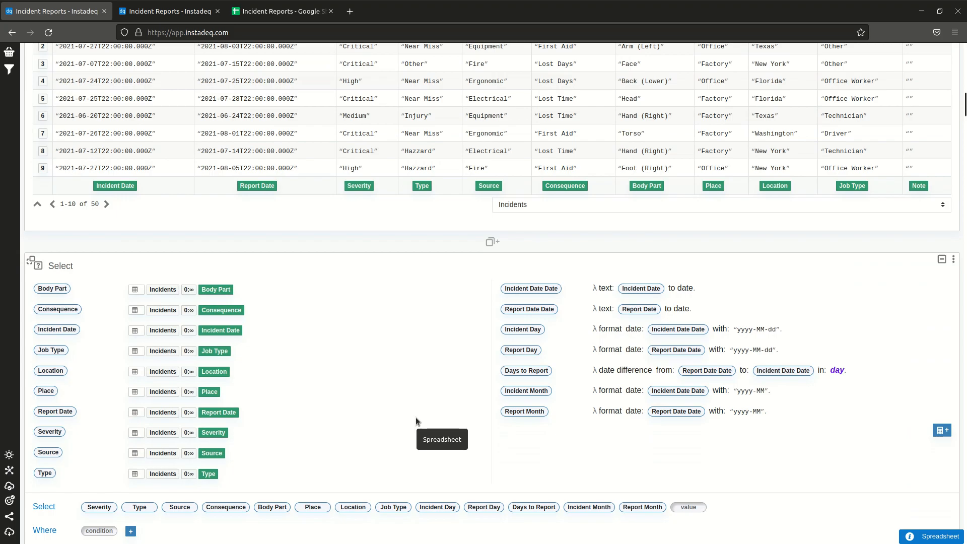
scroll(858, 291, "up", 15)
scroll(859, 289, "up", 5)
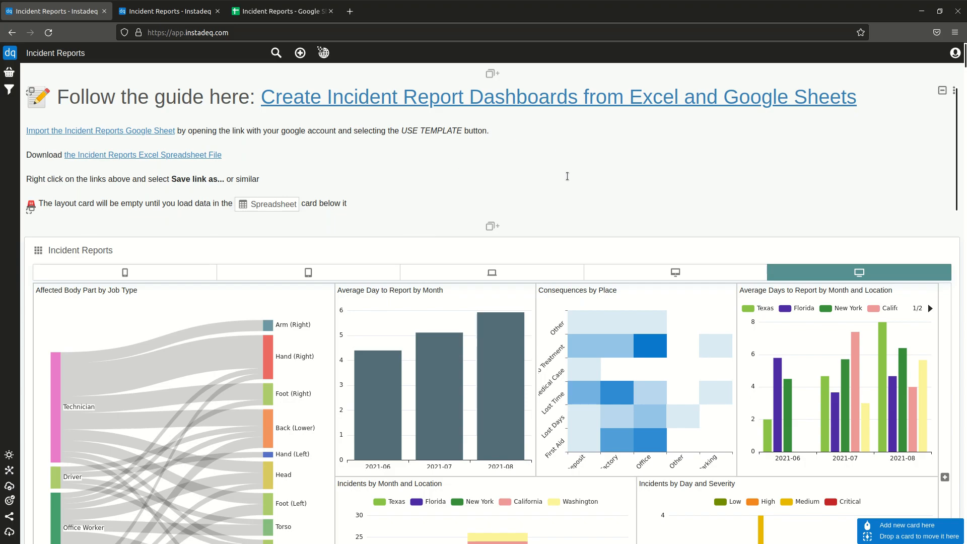
left_click(557, 230)
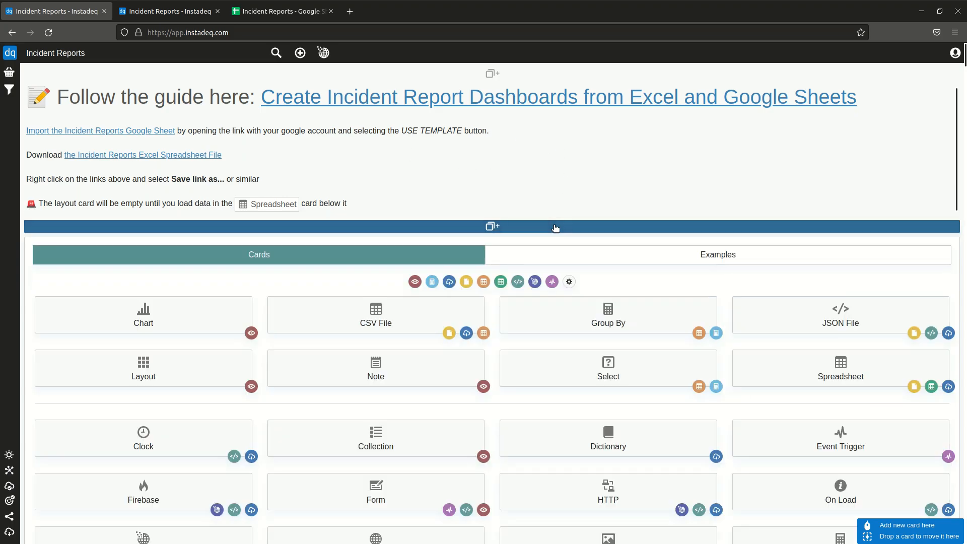
left_click(558, 258)
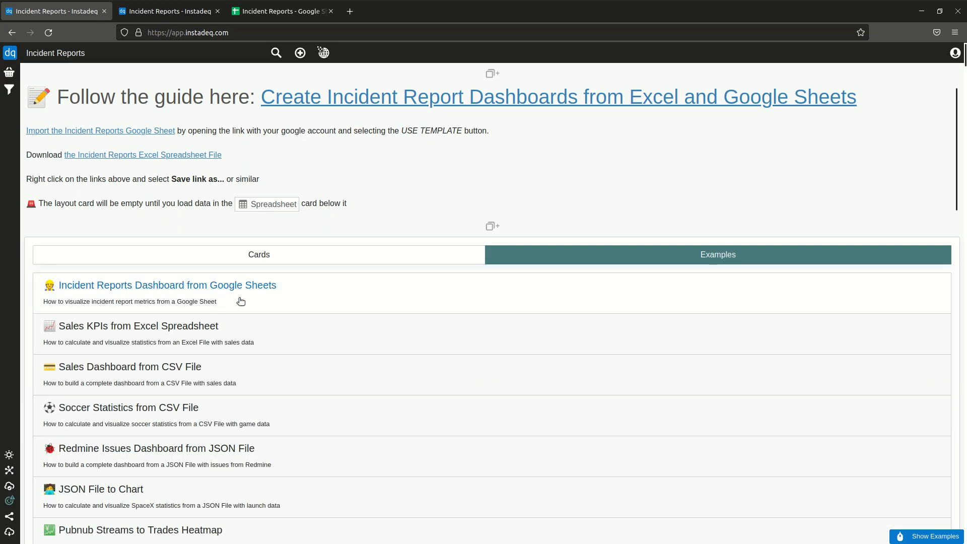
scroll(446, 268, "down", 4)
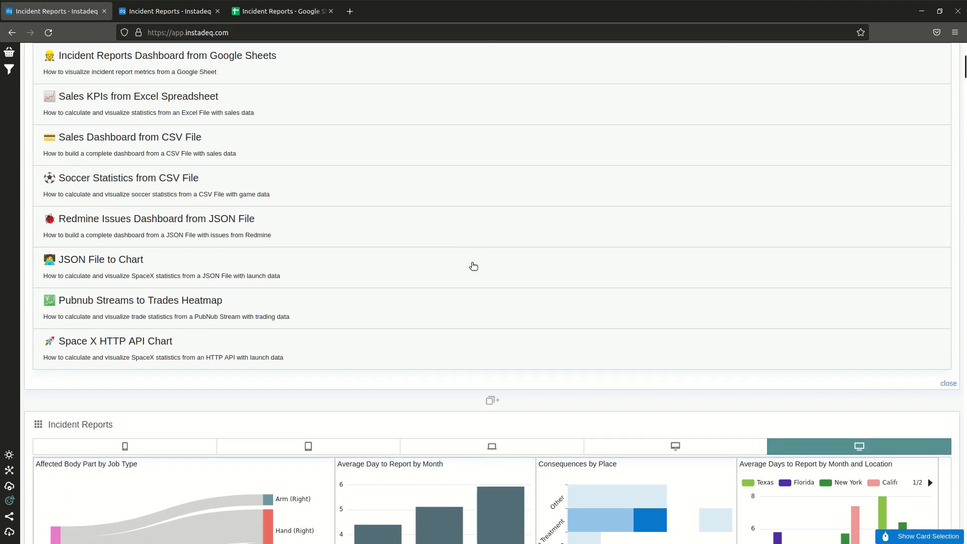
left_click(948, 385)
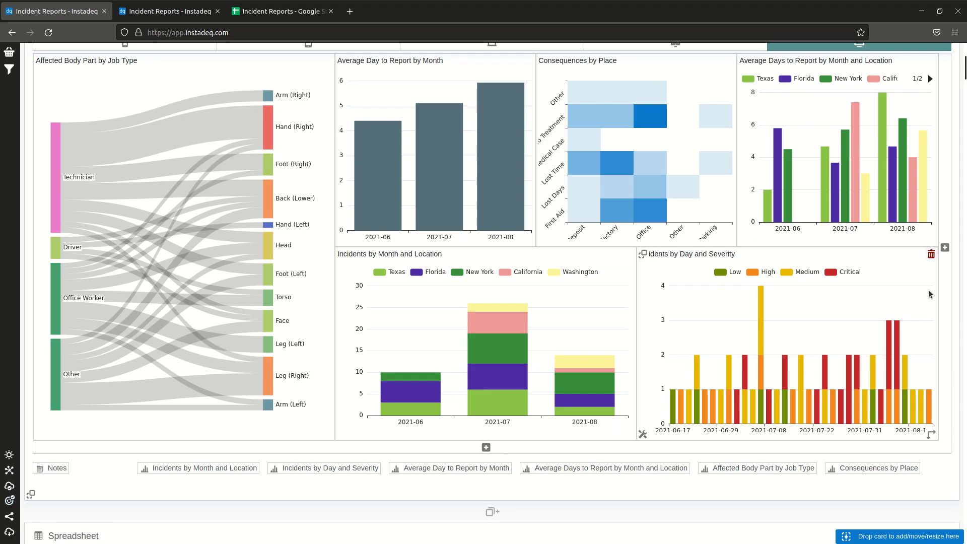
scroll(429, 119, "up", 4)
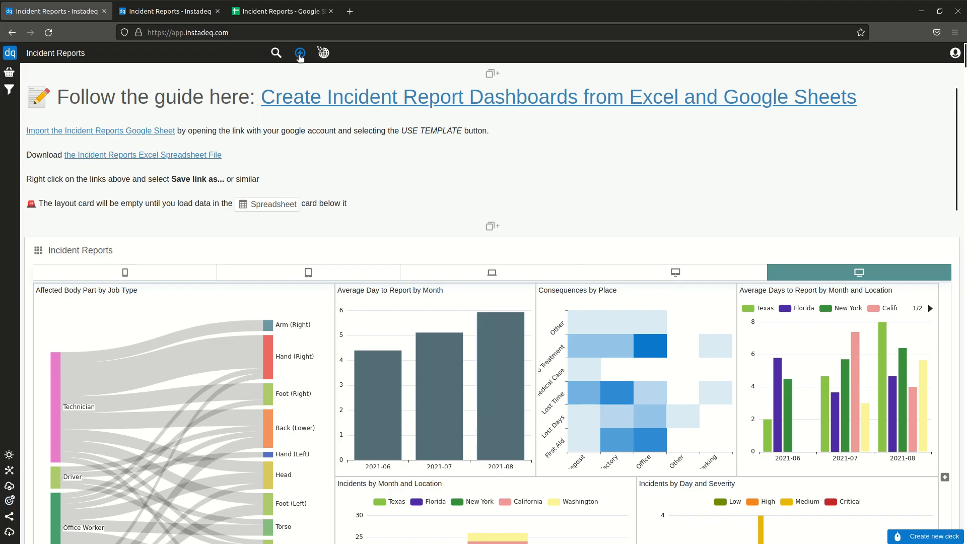
Create a new deck and title it "Incident Reports Dashboard"
left_click(301, 54)
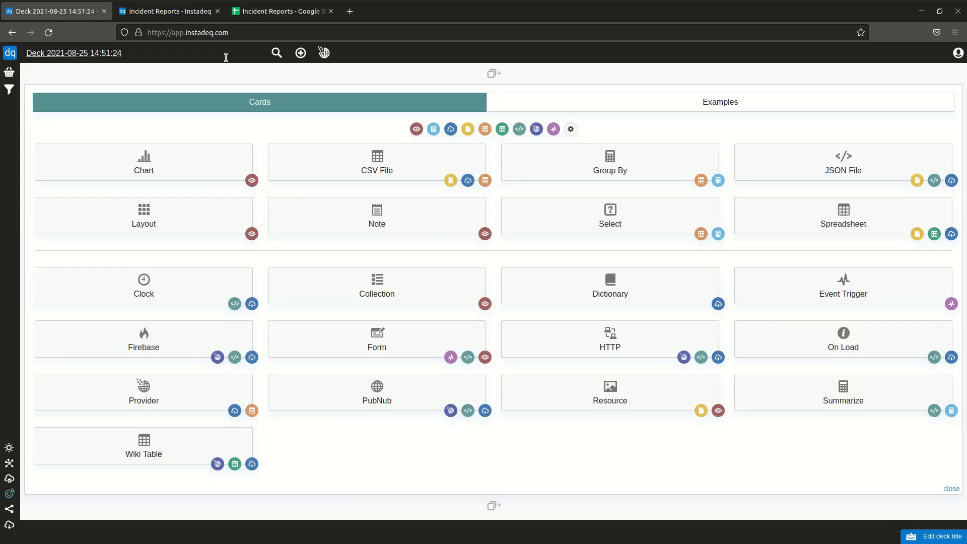
left_click(226, 57)
type("Inc")
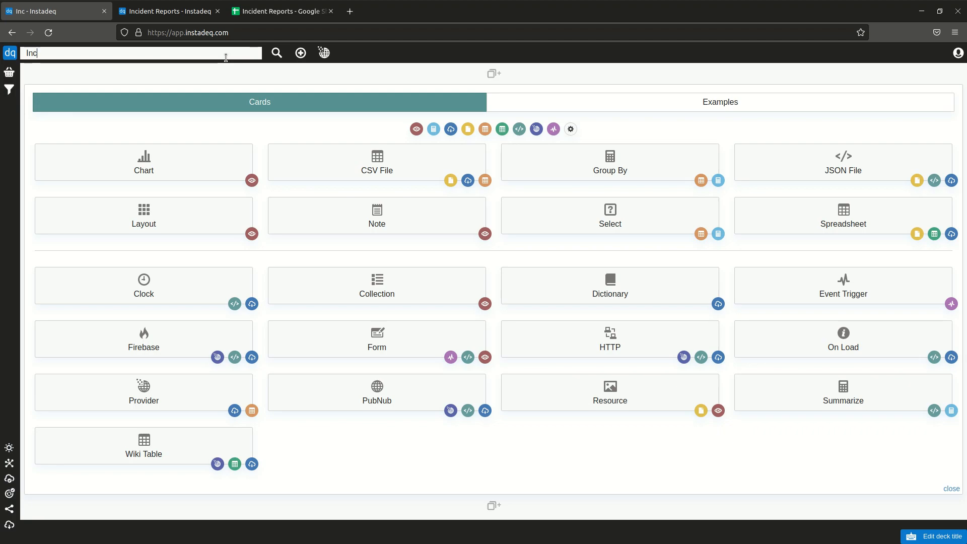
type("ident Reports")
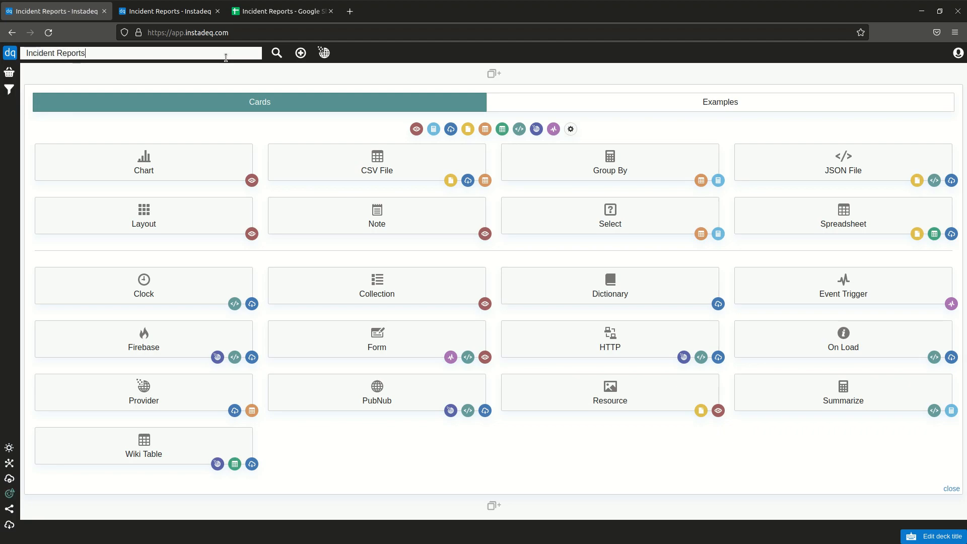
type(" Dashboard")
key("Return")
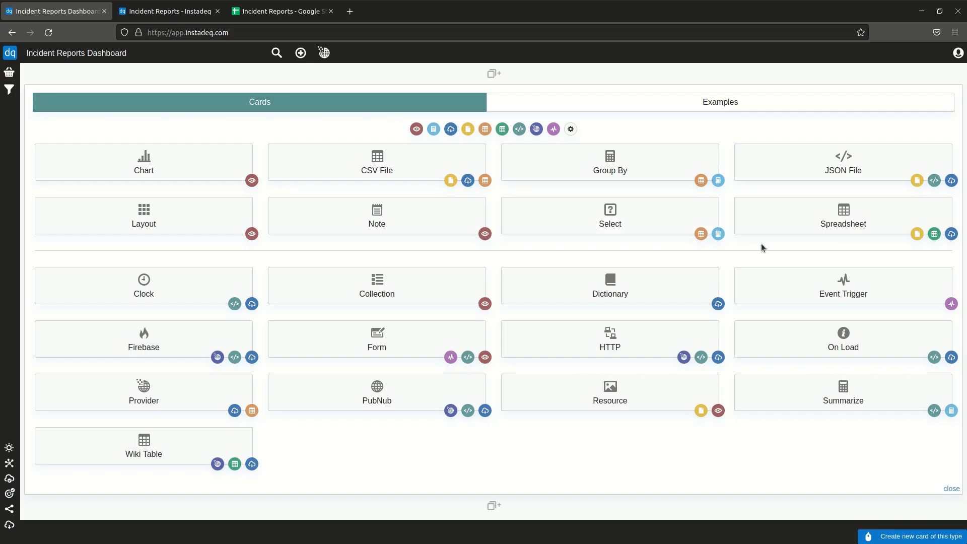
Add a Spreadsheet card with Promote Row to Header enabled and its channel set to incident-reports, and apply the settings
left_click(771, 226)
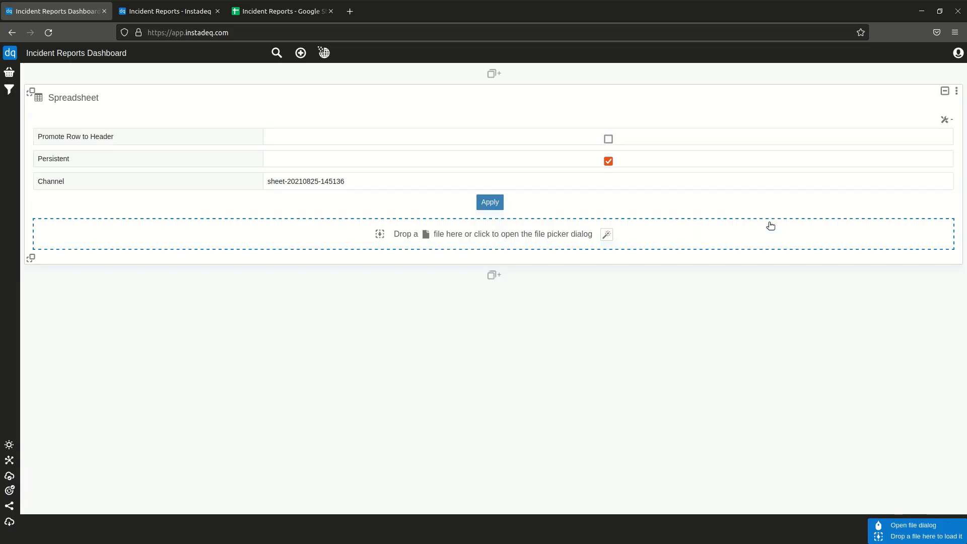
left_click(609, 139)
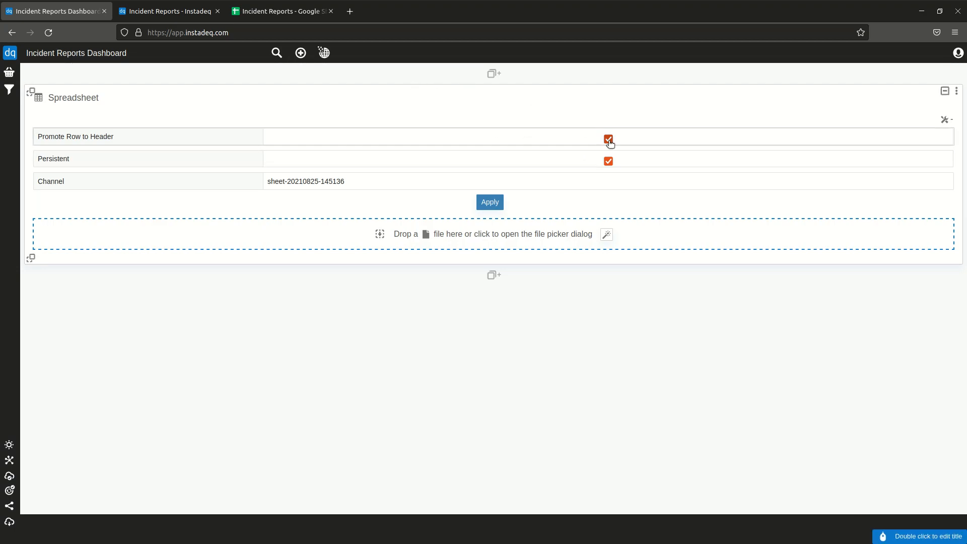
triple_click(373, 185)
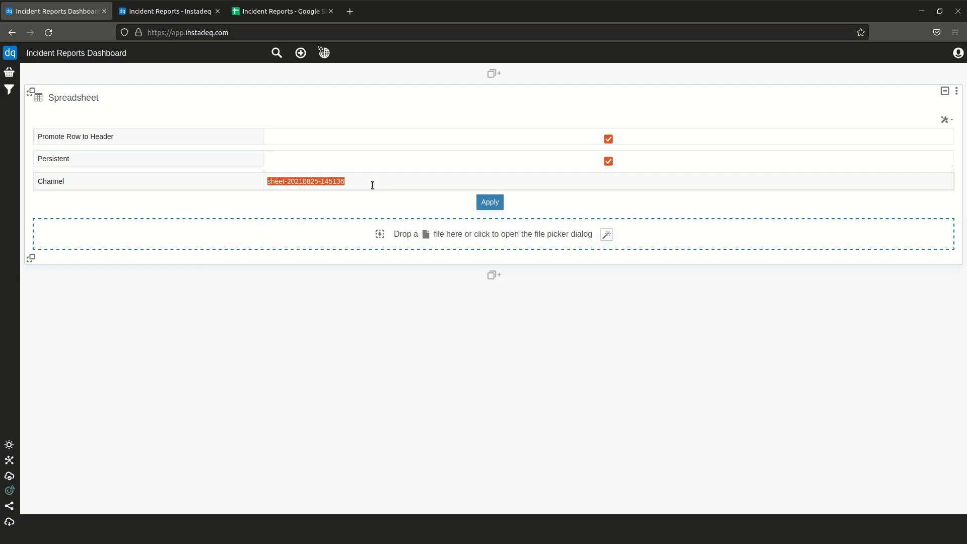
type("incident-repo")
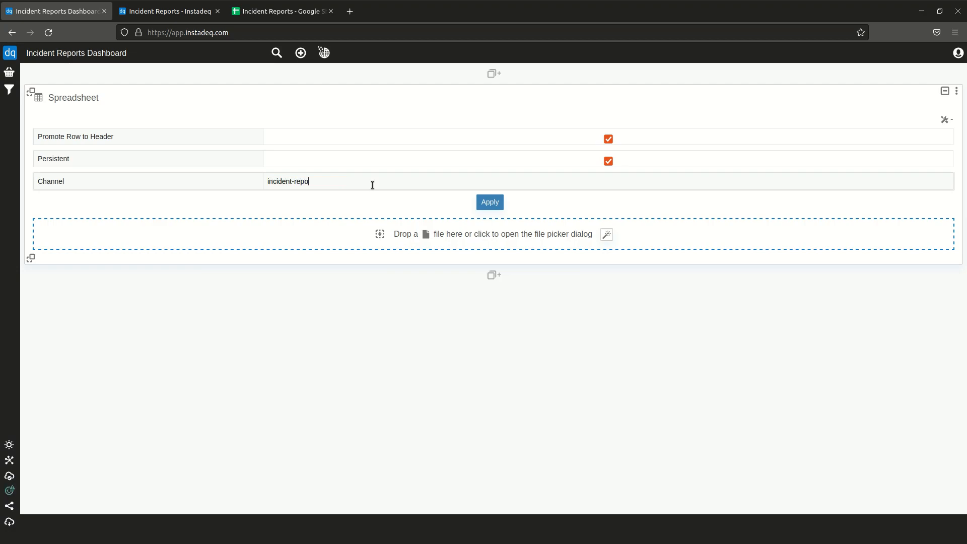
type("rts")
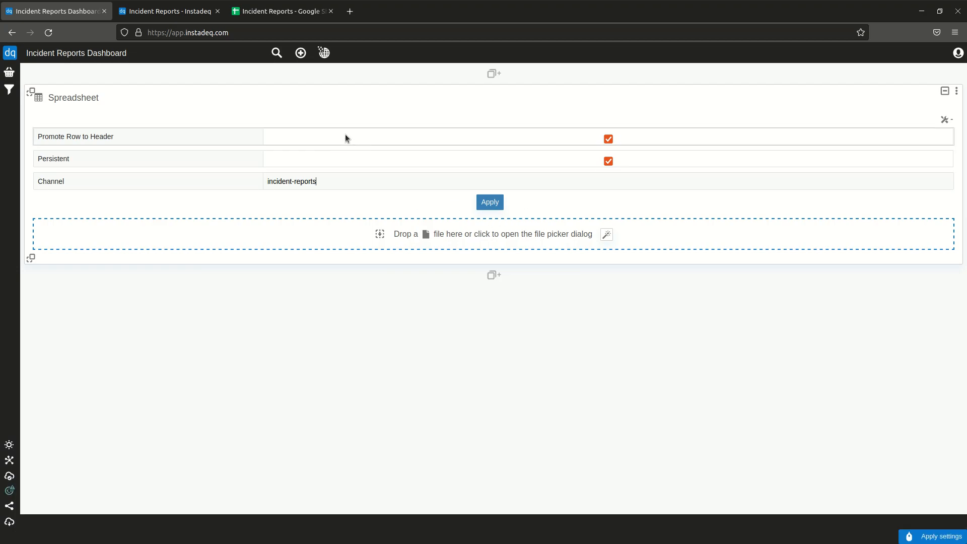
left_click(486, 206)
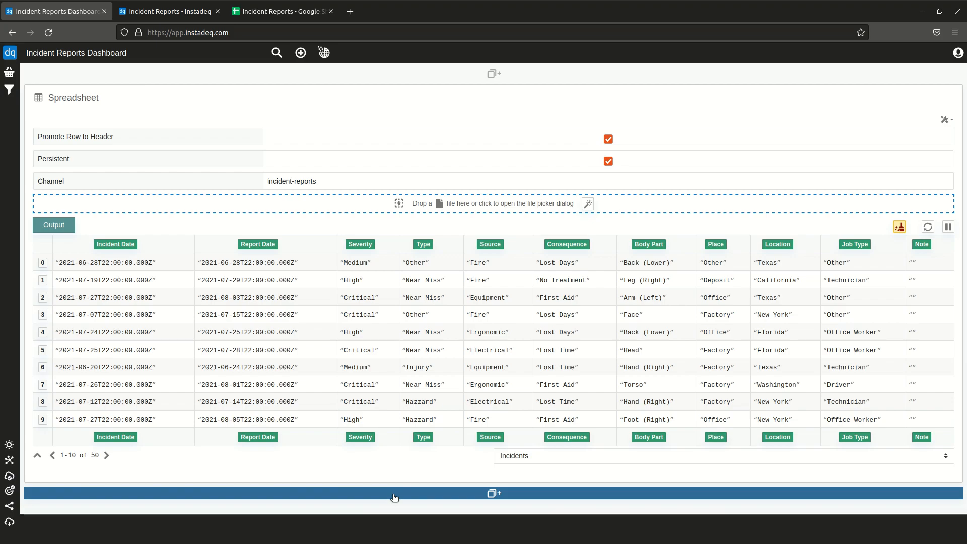
Add a Select card below the Spreadsheet card and include all Incidents fields as its selected values
left_click(395, 497)
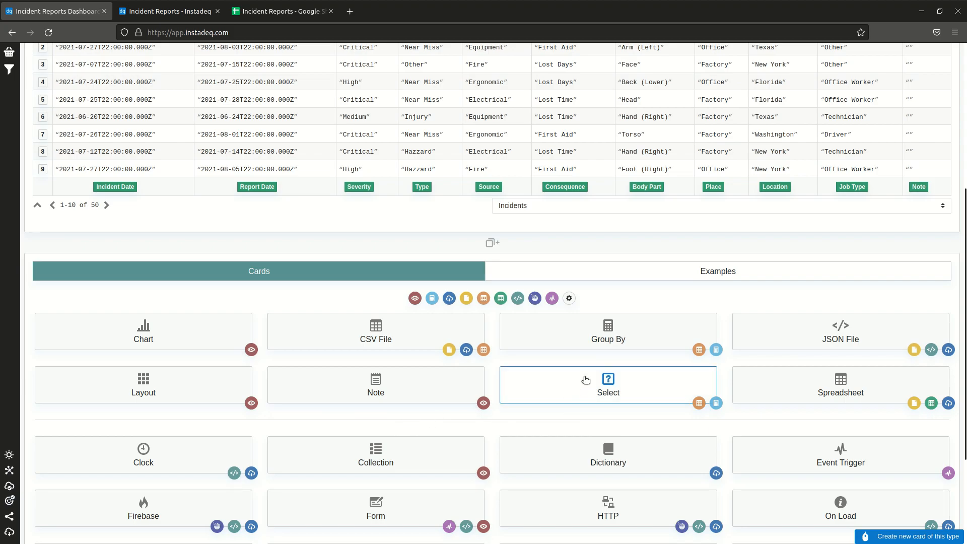
left_click(565, 391)
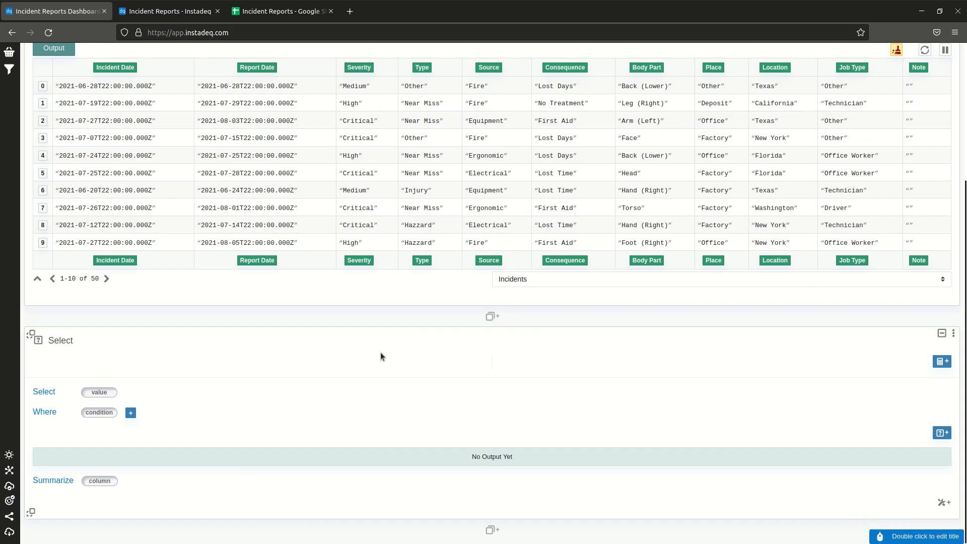
left_click_drag(127, 261, 107, 335)
left_click(99, 393)
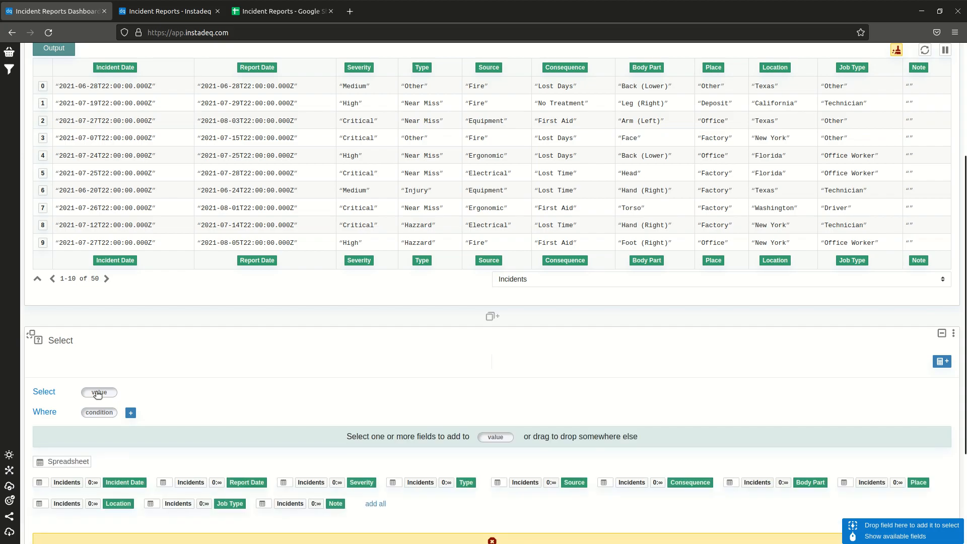
scroll(293, 380, "down", 3)
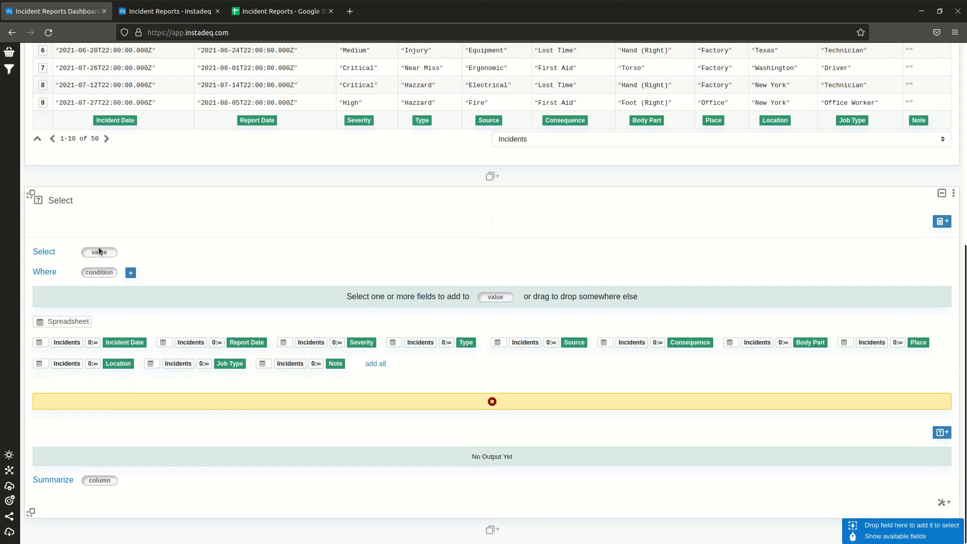
left_click(375, 364)
Remove the Note field from the Select card and close the list of available fields
scroll(403, 237, "down", 3)
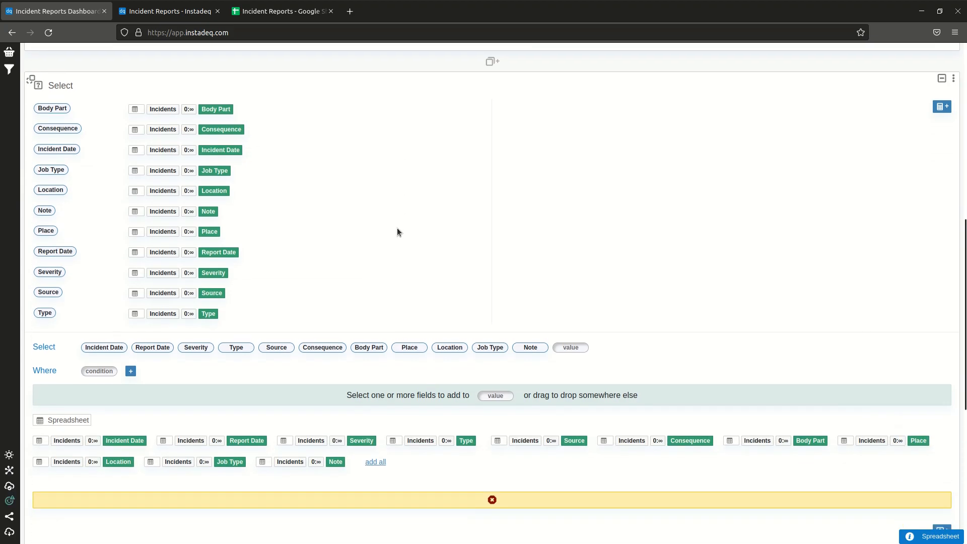
left_click(49, 211)
left_click(304, 216)
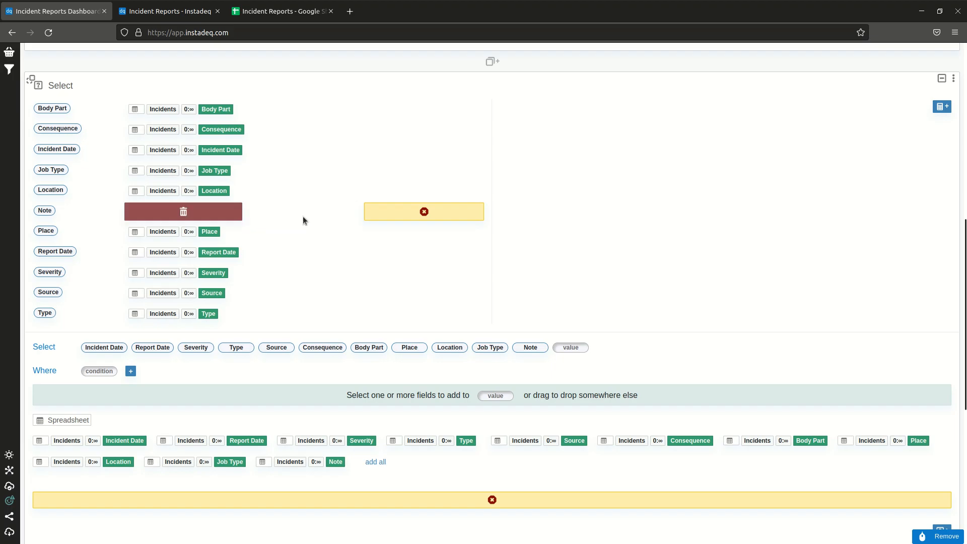
left_click(224, 220)
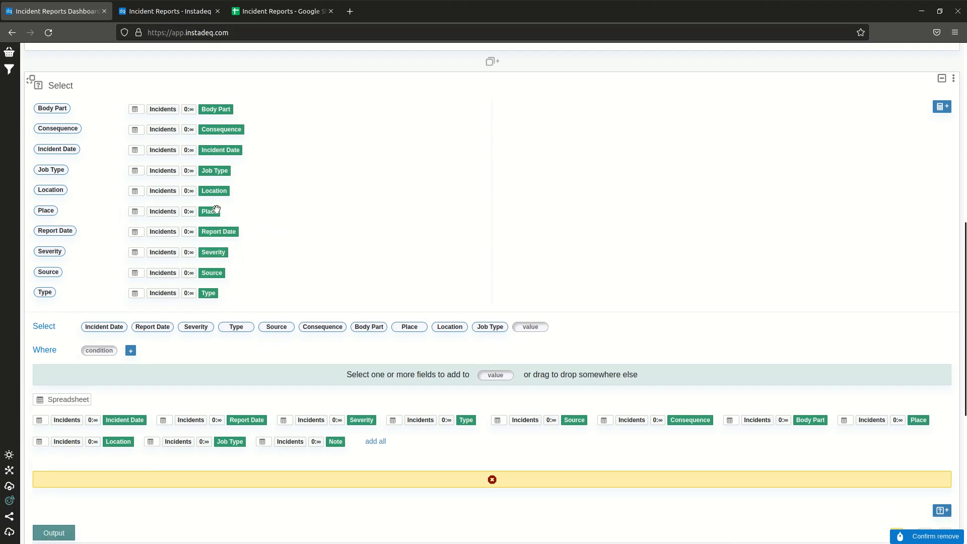
left_click(506, 476)
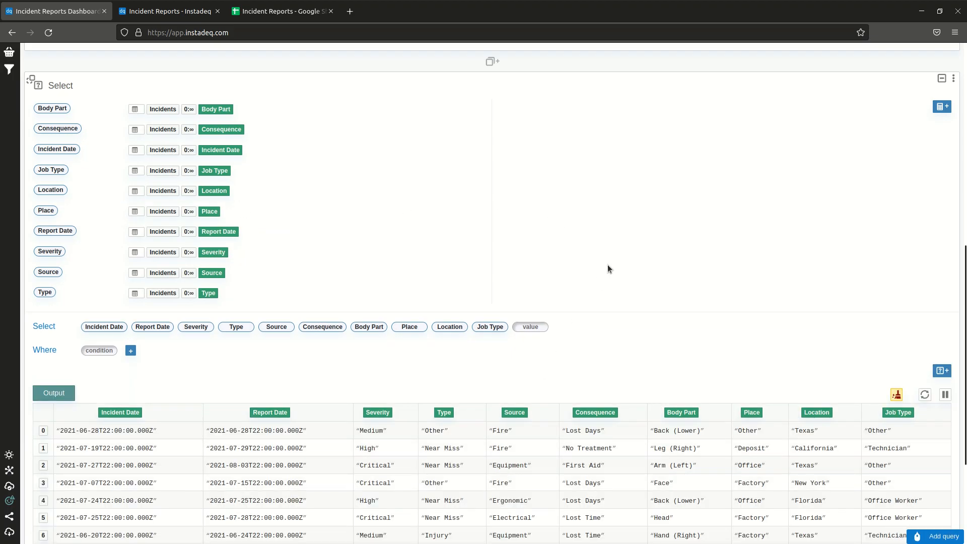
Apply the Transform Text From ISO Format to Date action to the Incident Date field in the Select card
scroll(609, 229, "down", 3)
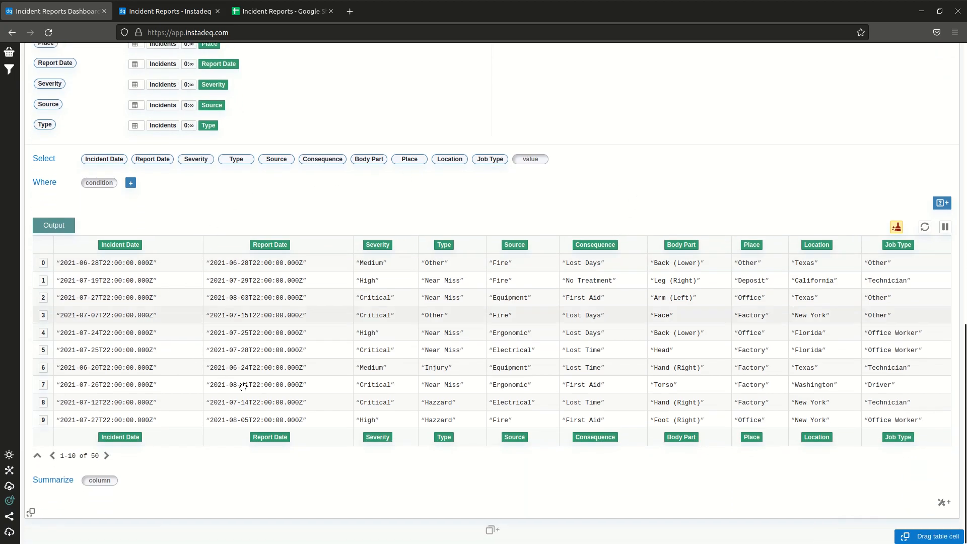
scroll(711, 189, "up", 5)
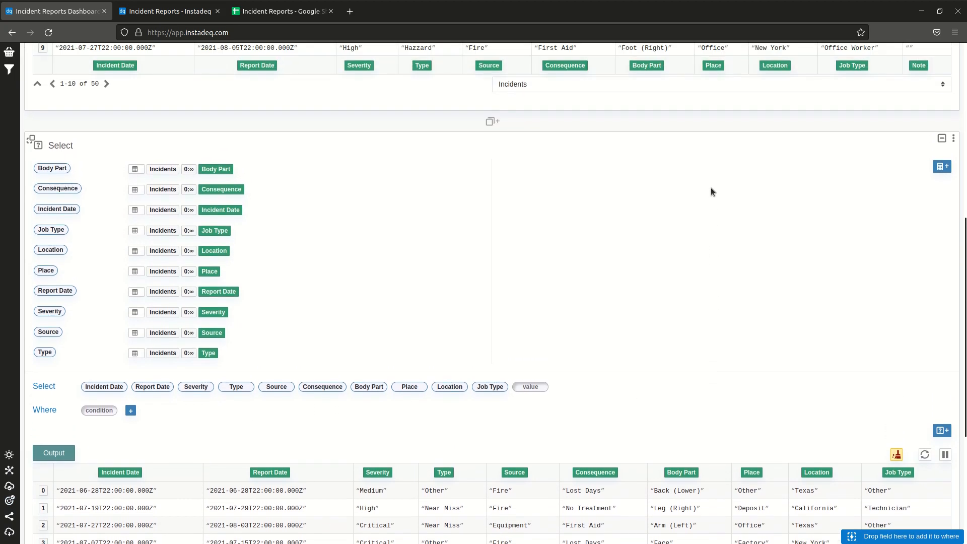
scroll(717, 268, "down", 5)
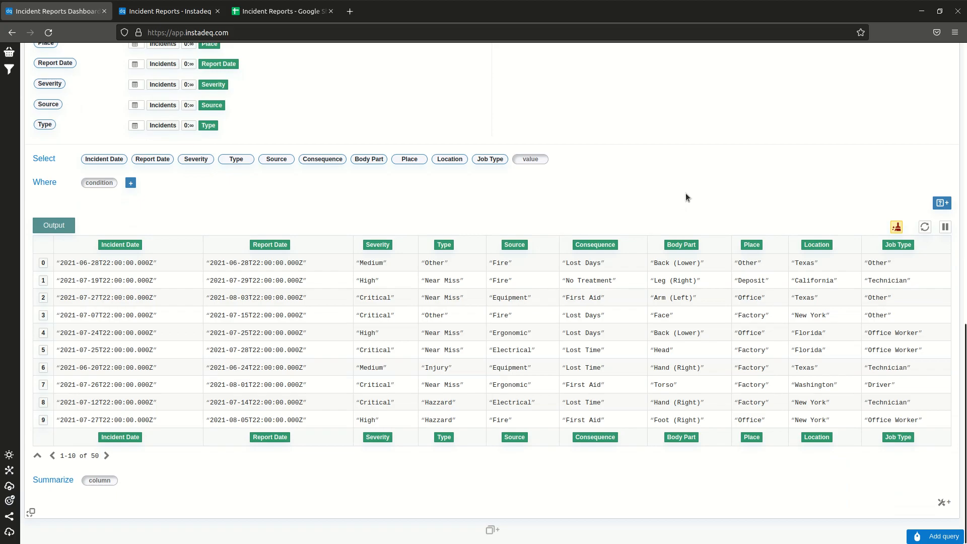
scroll(685, 192, "up", 2)
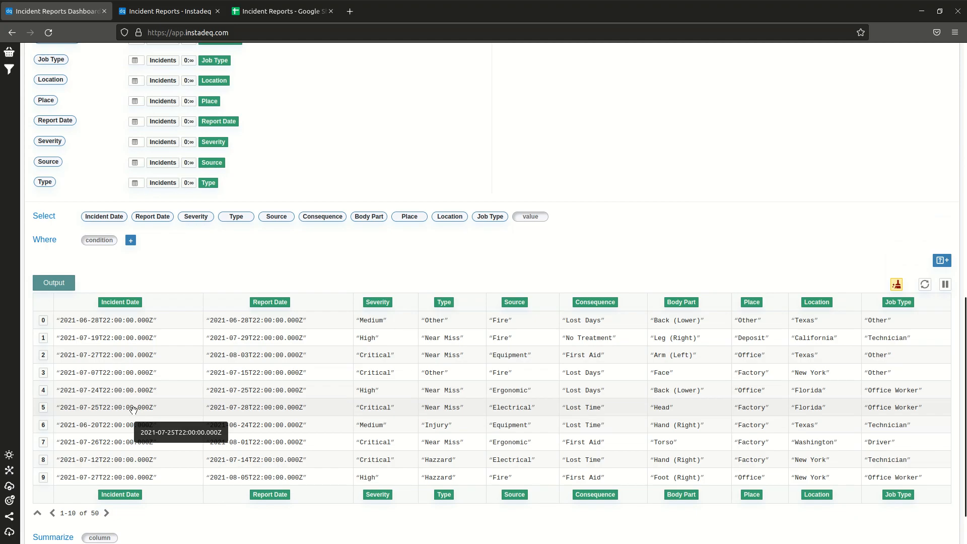
scroll(650, 269, "up", 2)
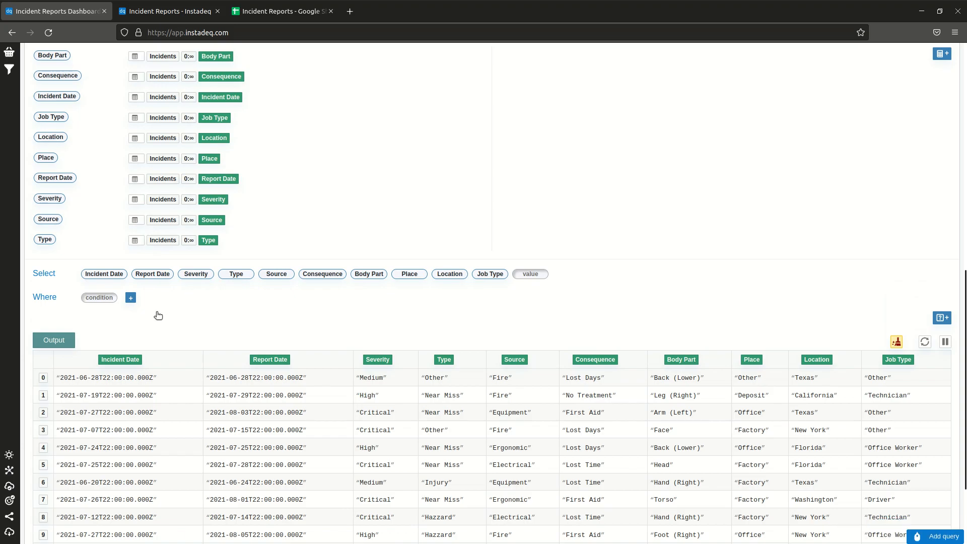
left_click(98, 275)
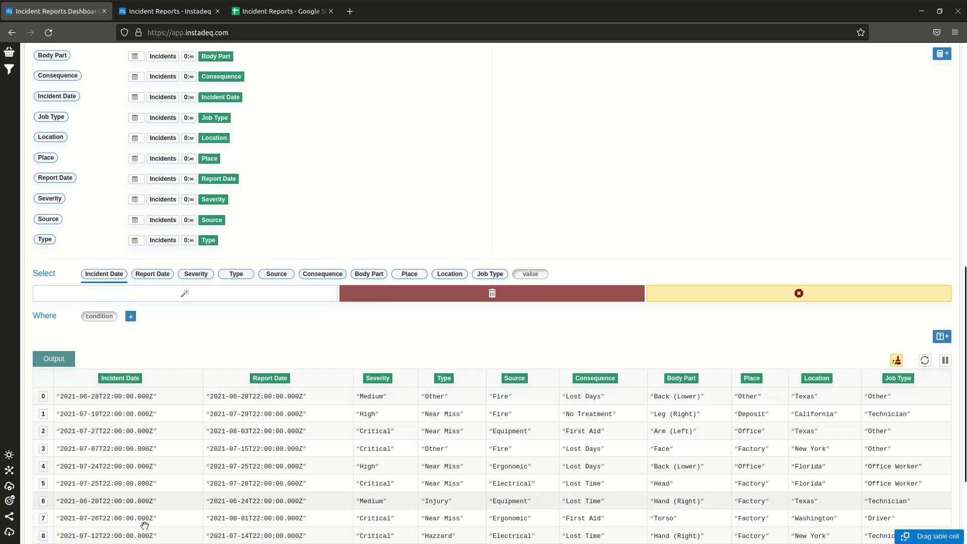
left_click(163, 296)
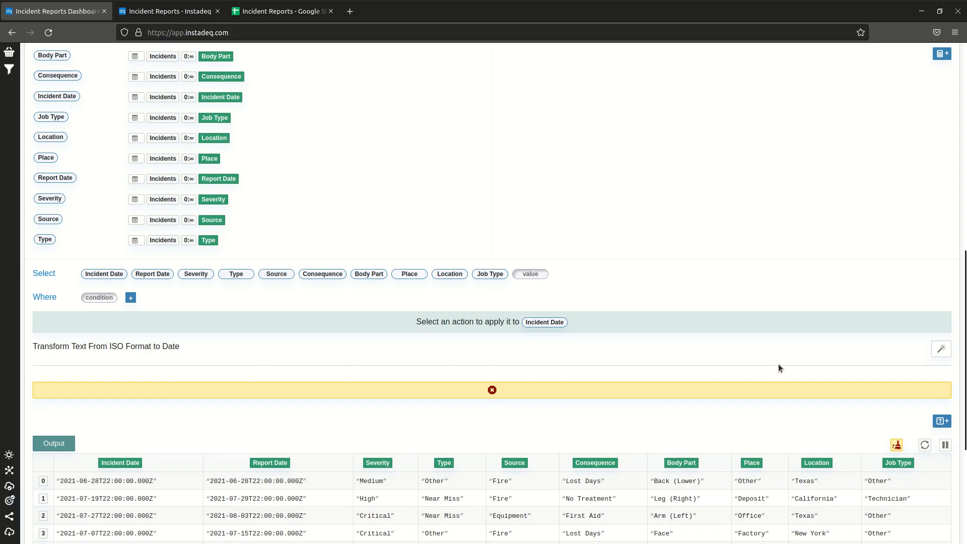
left_click(938, 348)
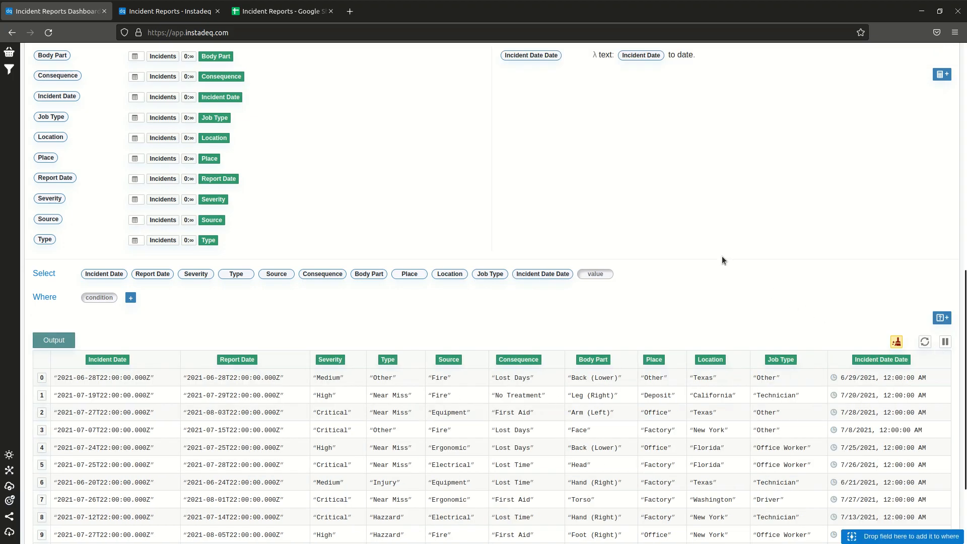
scroll(724, 255, "up", 1)
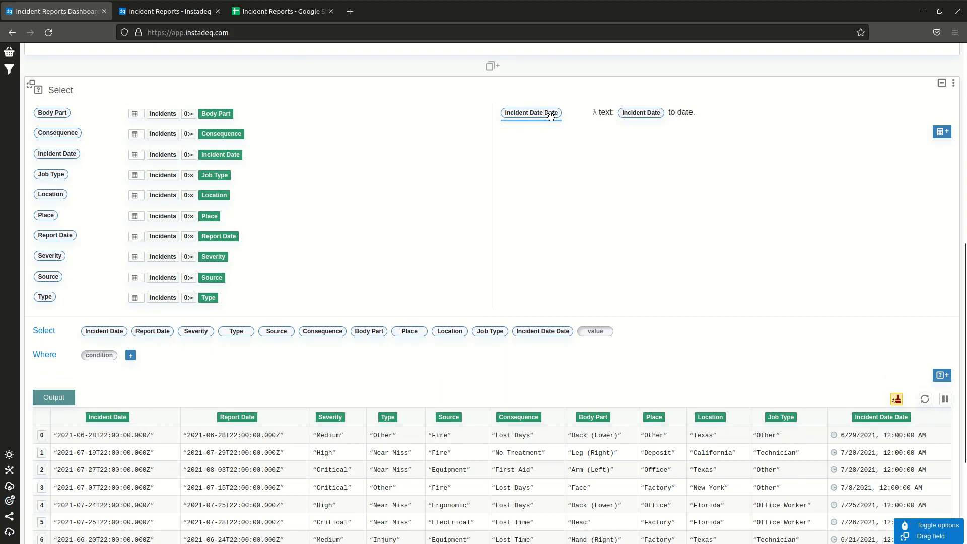
scroll(637, 146, "down", 3)
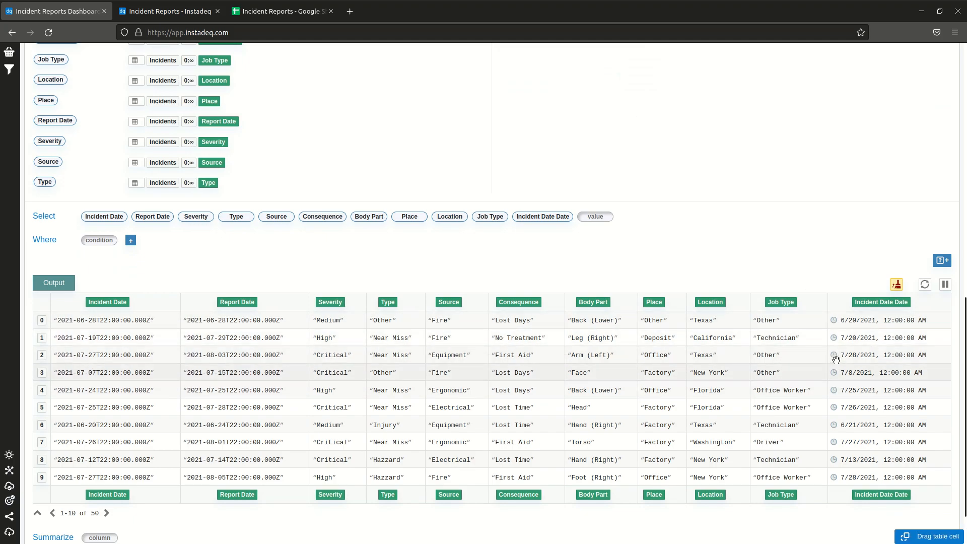
Apply the Transform Text From ISO Format to Date action to the Report Date field in the Select card
left_click(160, 217)
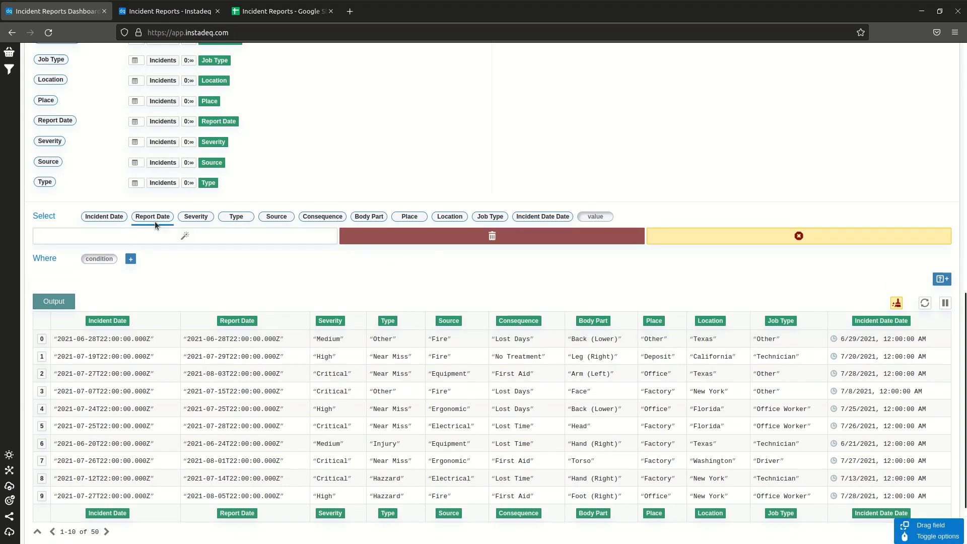
left_click(150, 234)
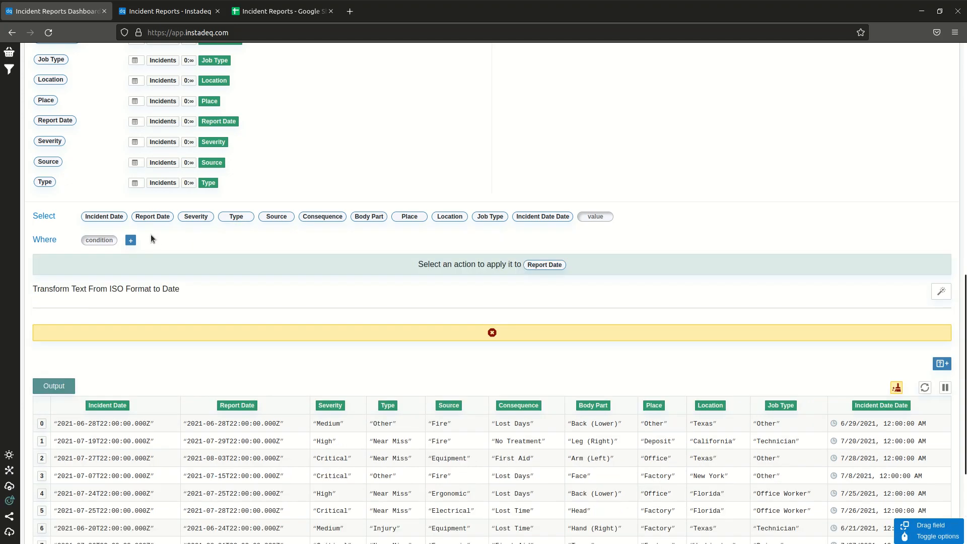
left_click(945, 296)
left_click_drag(892, 367, 844, 243)
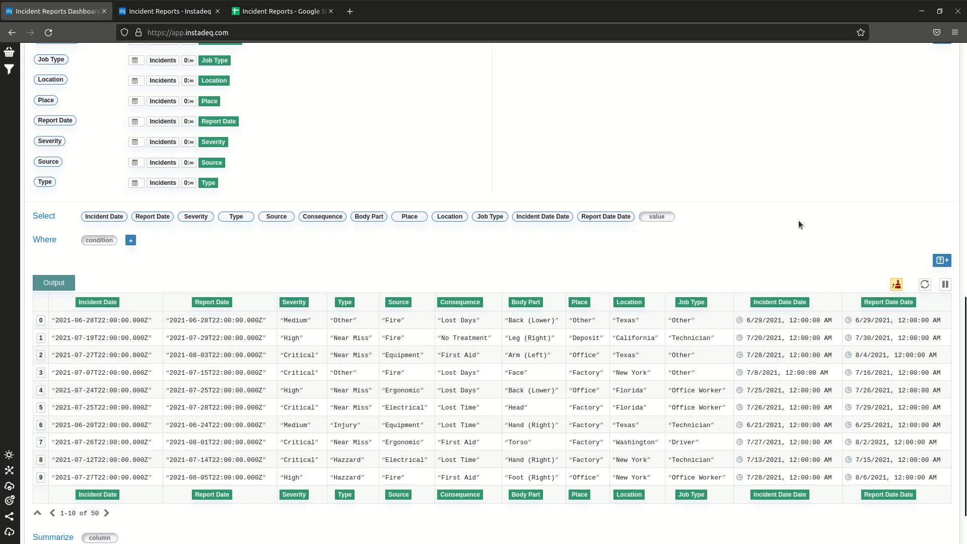
Apply the Date to Text with Format action to the Incident Date Date field in the Select card
left_click(548, 218)
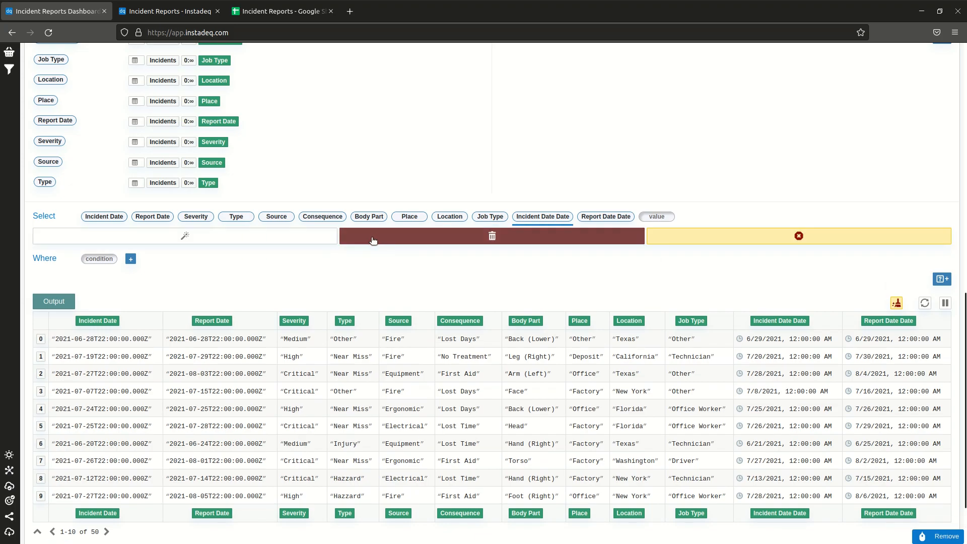
left_click(313, 238)
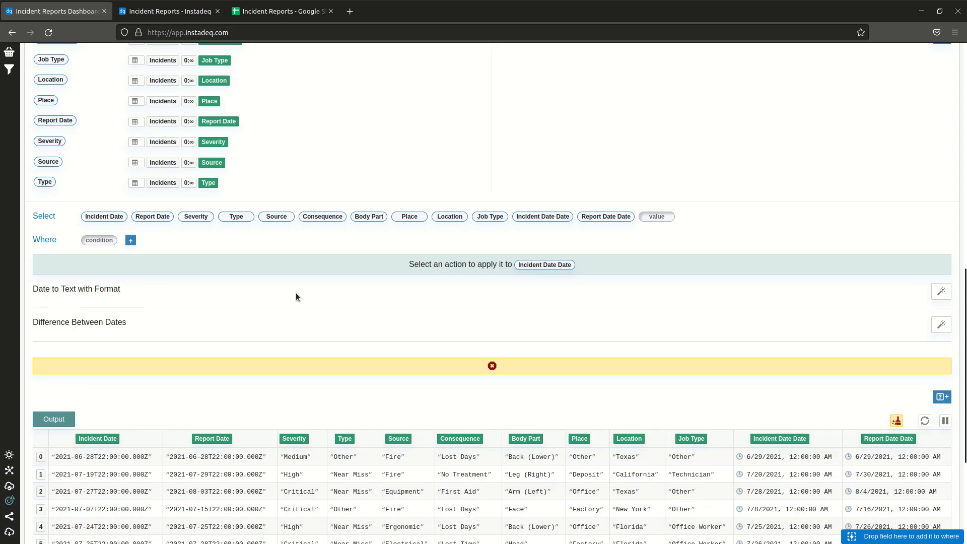
left_click(941, 292)
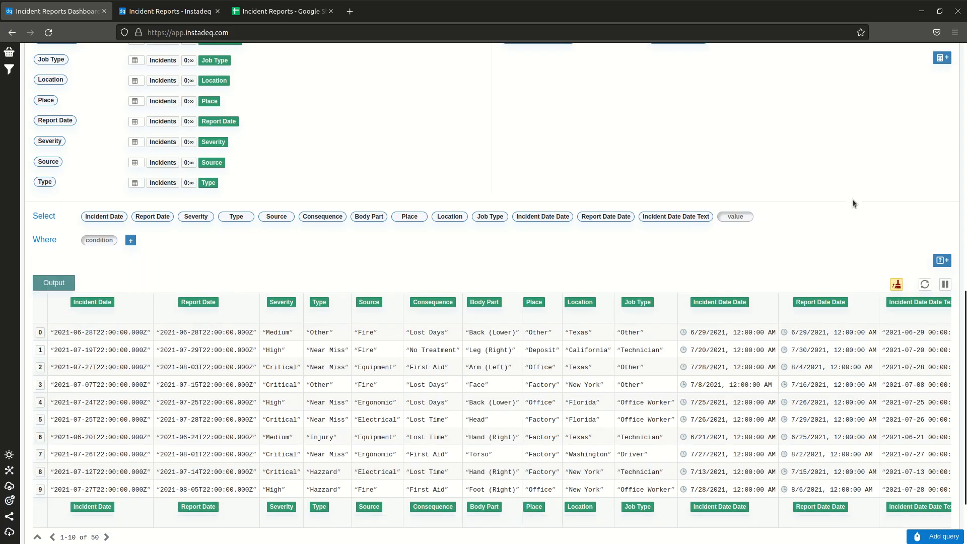
Rename the calculated Incident Date Date Text field as Incident Day
scroll(849, 195, "up", 3)
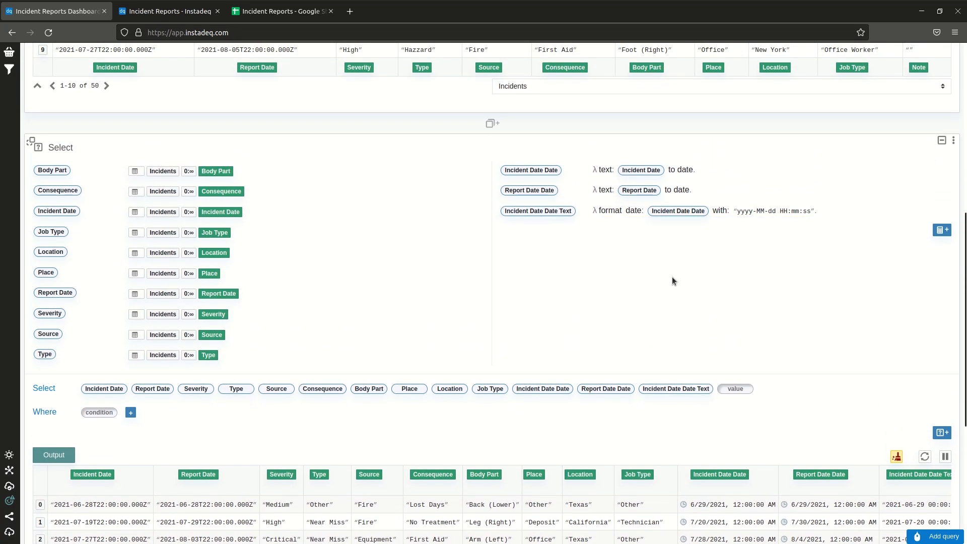
left_click(542, 210)
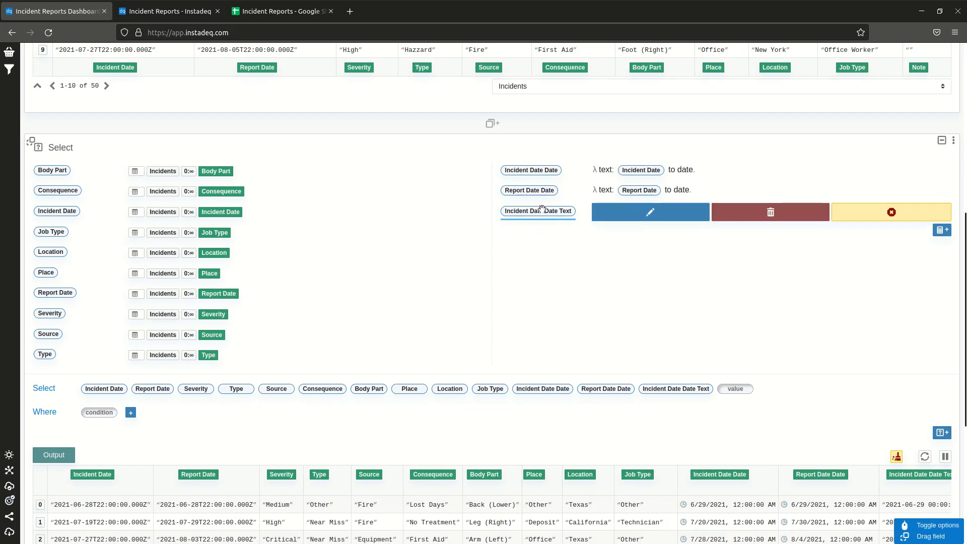
left_click(616, 210)
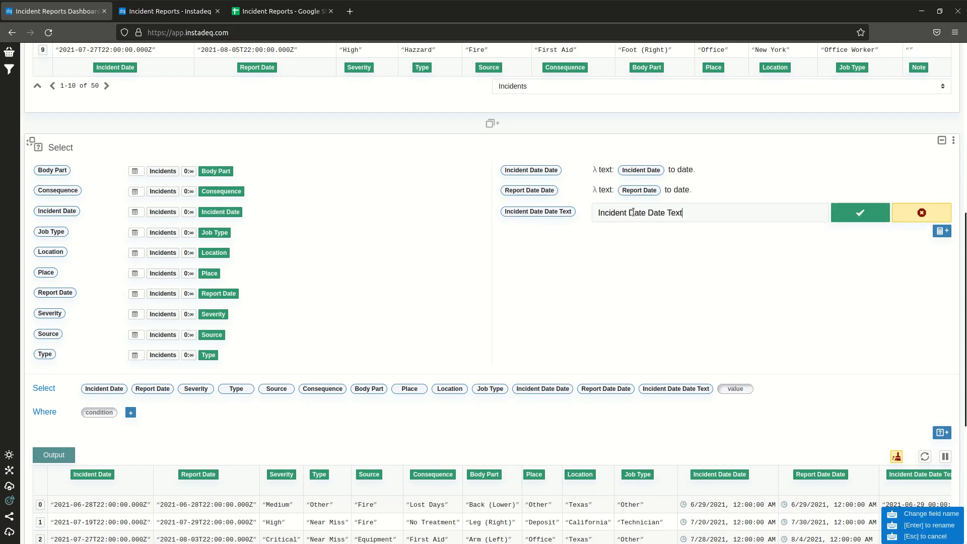
left_click_drag(640, 212, 709, 211)
type("y")
key("Return")
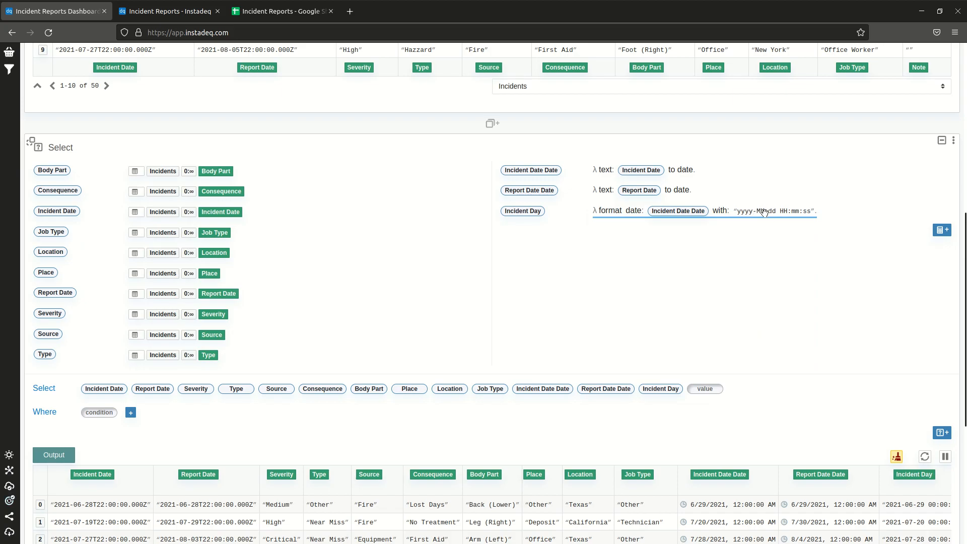
Set the date format in the Incident Day formula to yyyy-MM-dd and accept the change
scroll(767, 242, "down", 3)
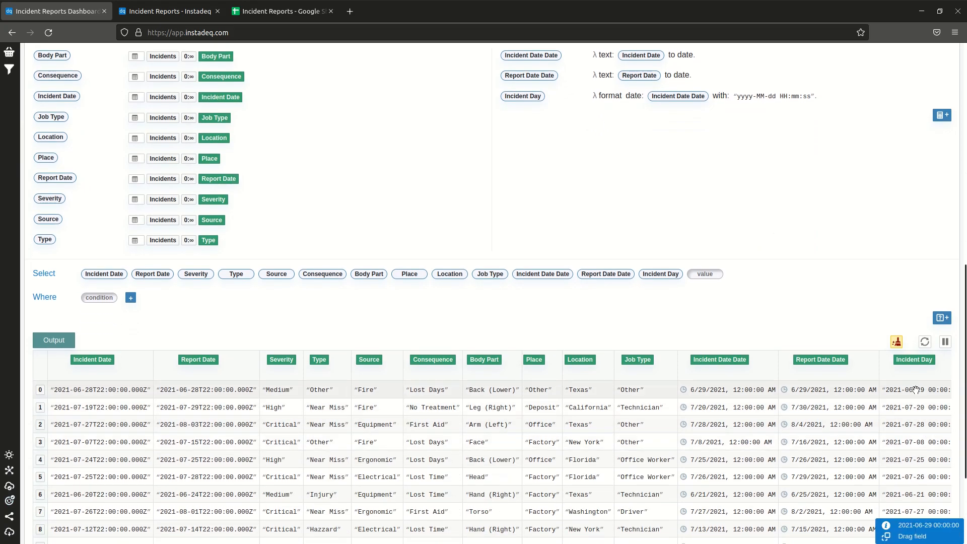
scroll(825, 208, "up", 2)
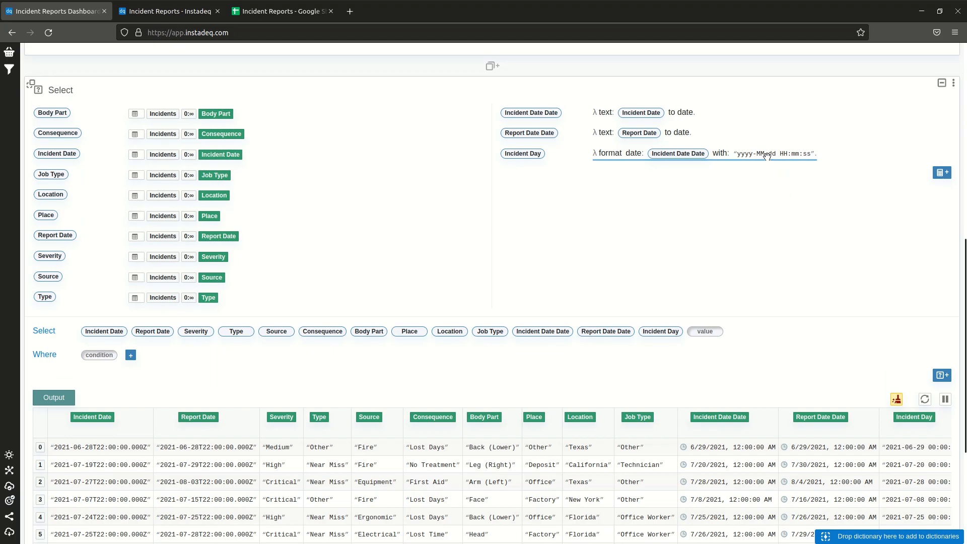
left_click(767, 154)
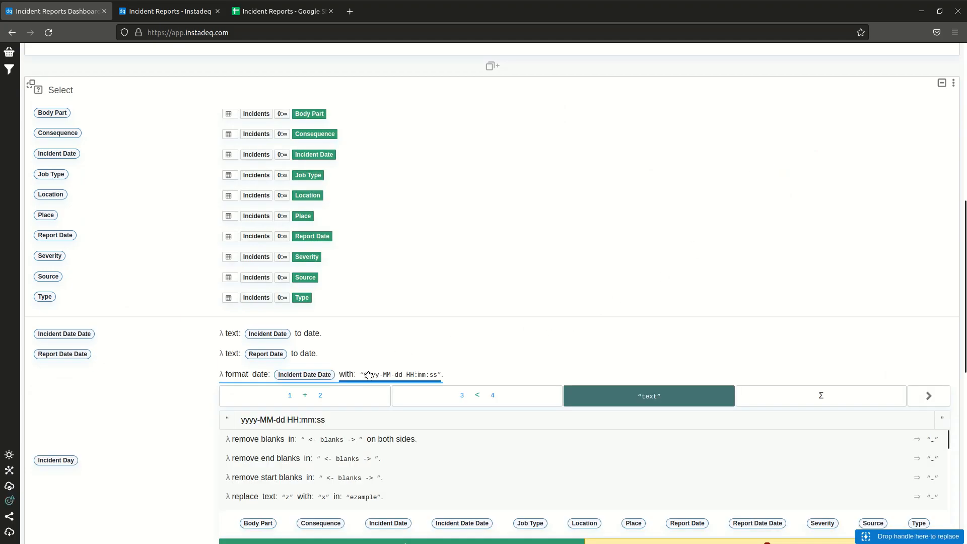
left_click_drag(285, 421, 351, 421)
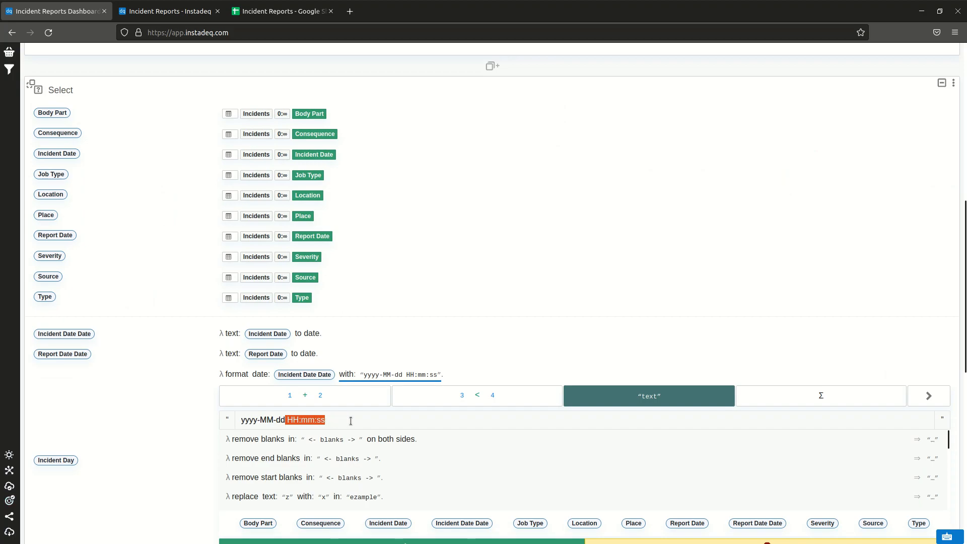
key("BackSpace")
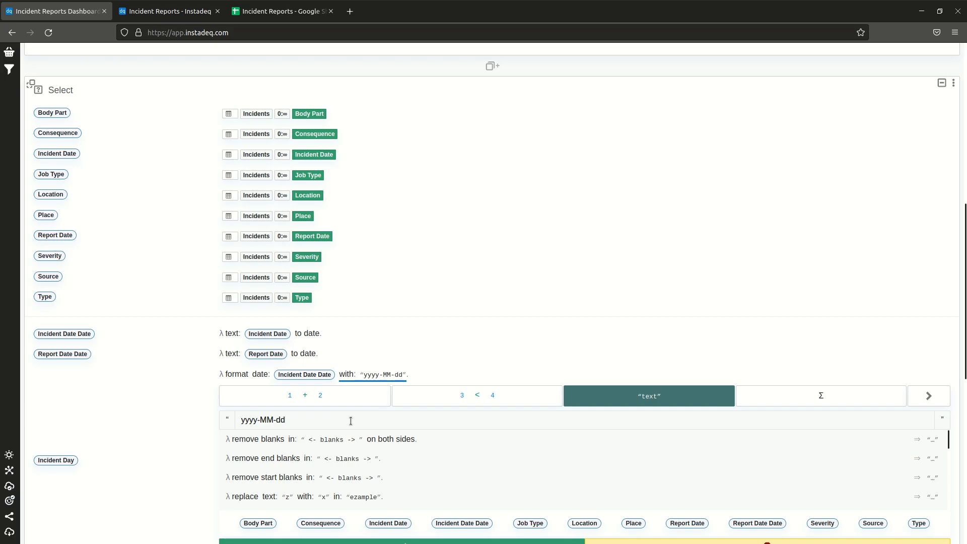
scroll(533, 320, "down", 3)
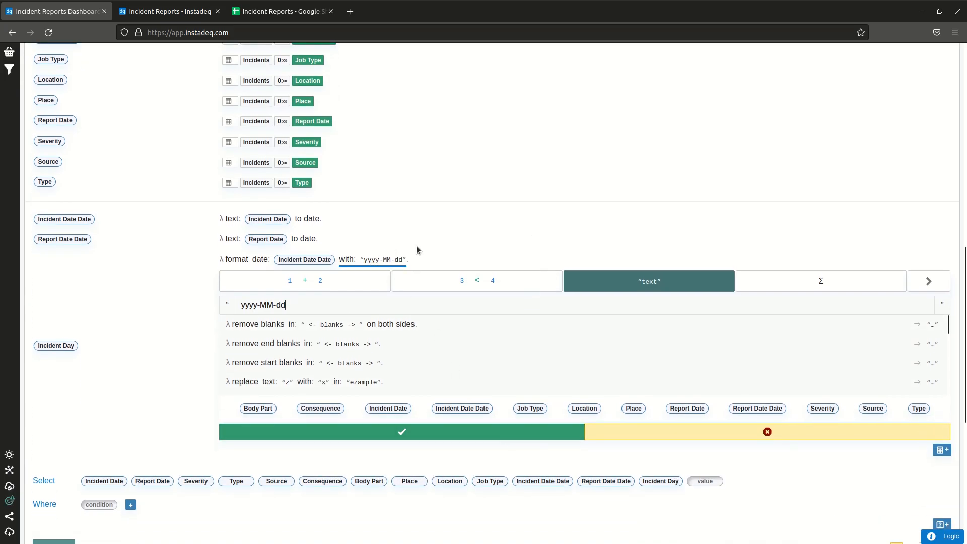
left_click(479, 431)
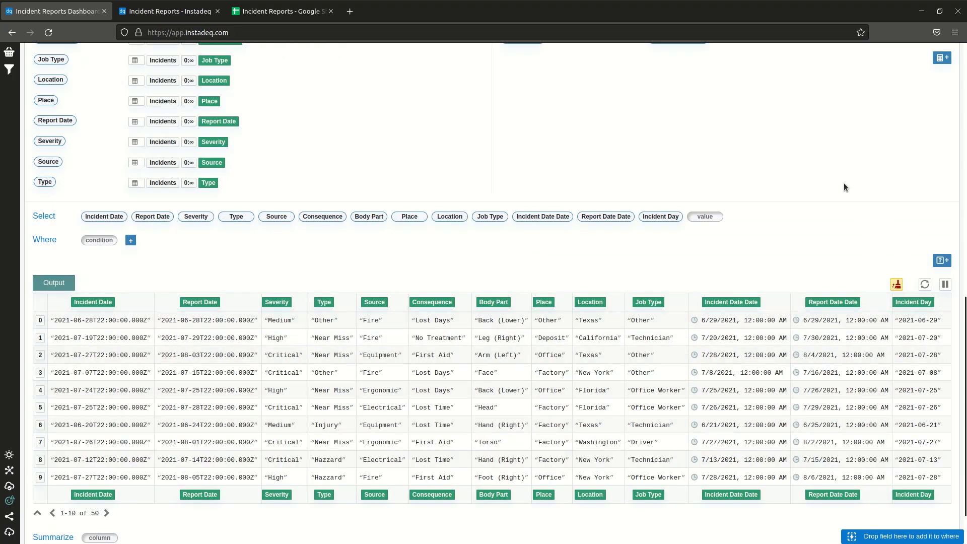
Create a second text version of Incident Date Date with the Date to Text with Format action
scroll(846, 180, "up", 2)
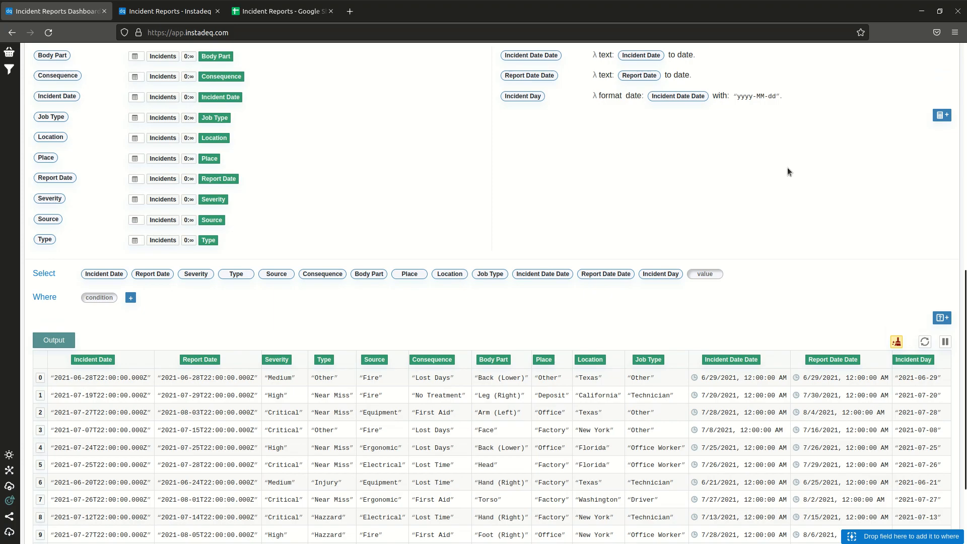
left_click(542, 278)
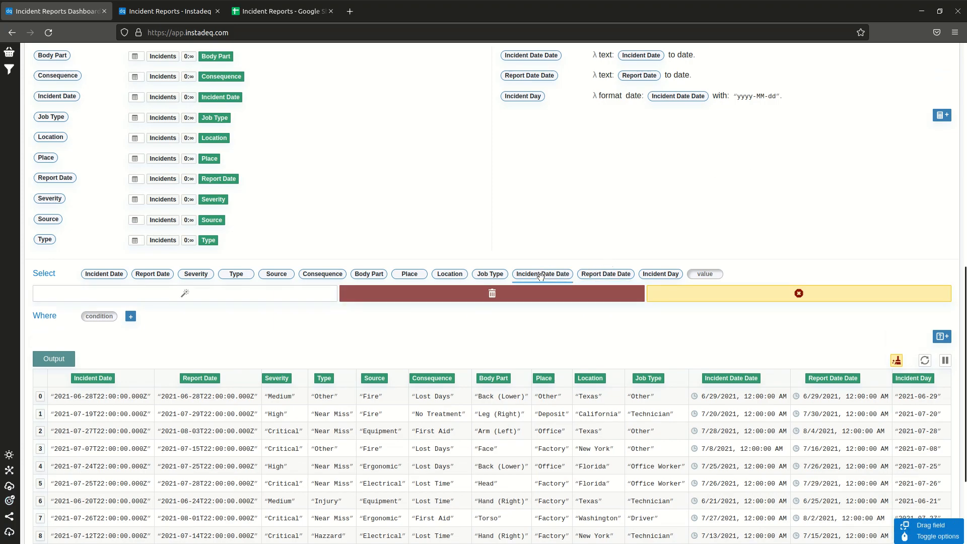
left_click(257, 295)
left_click(942, 349)
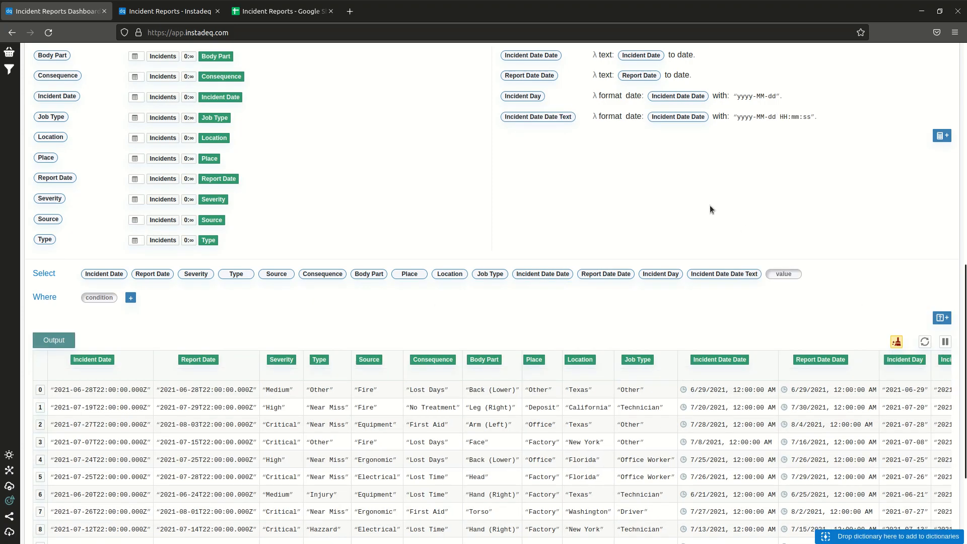
Rename the new calculated Incident Date Date Text field as Incident Month
left_click(553, 117)
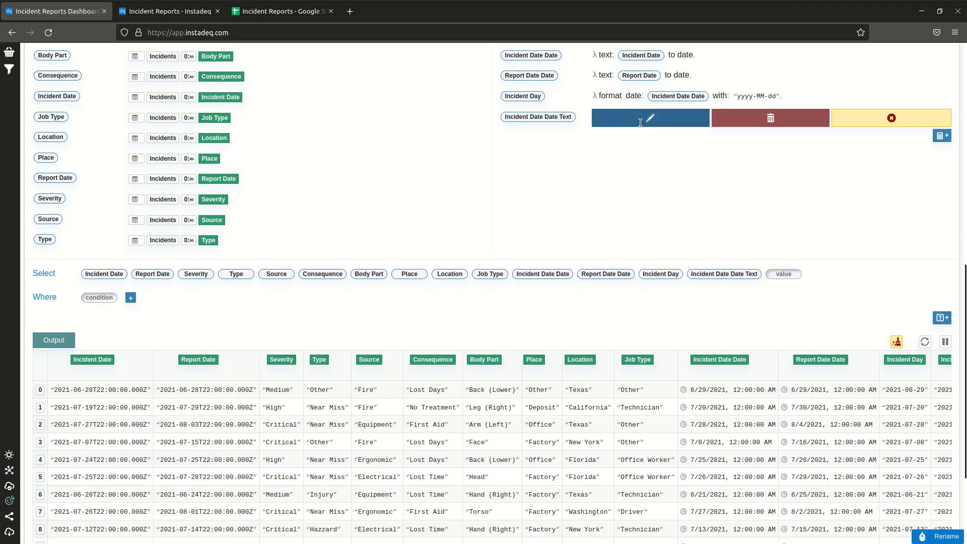
left_click(642, 123)
left_click_drag(628, 120, 702, 120)
type("Month")
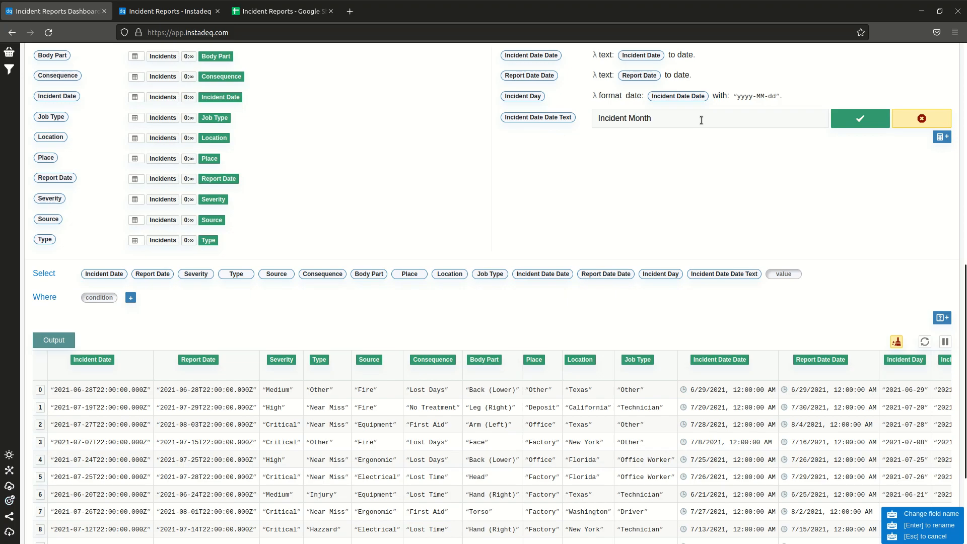
key("Return")
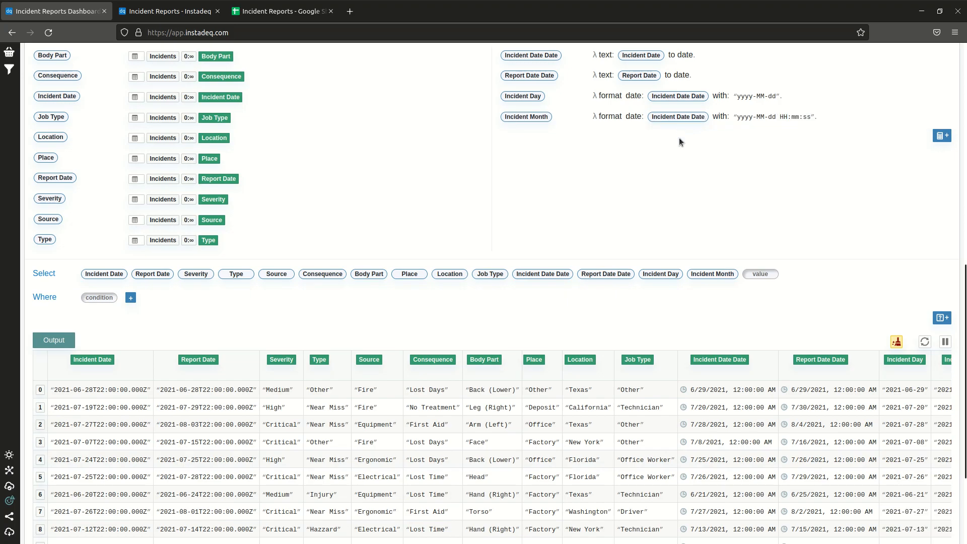
Set the date format in the Incident Month formula to yyyy-MM and accept the change
left_click(775, 119)
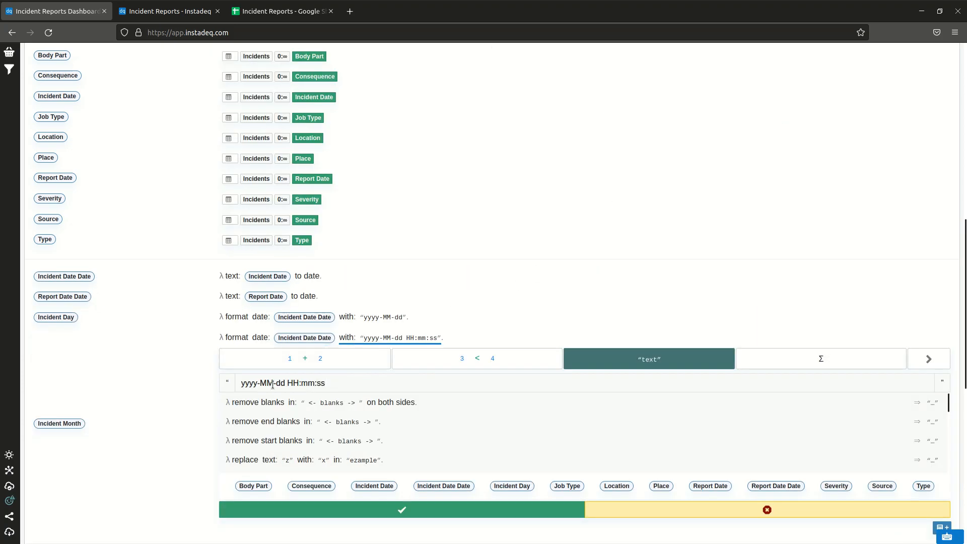
left_click_drag(273, 385, 353, 384)
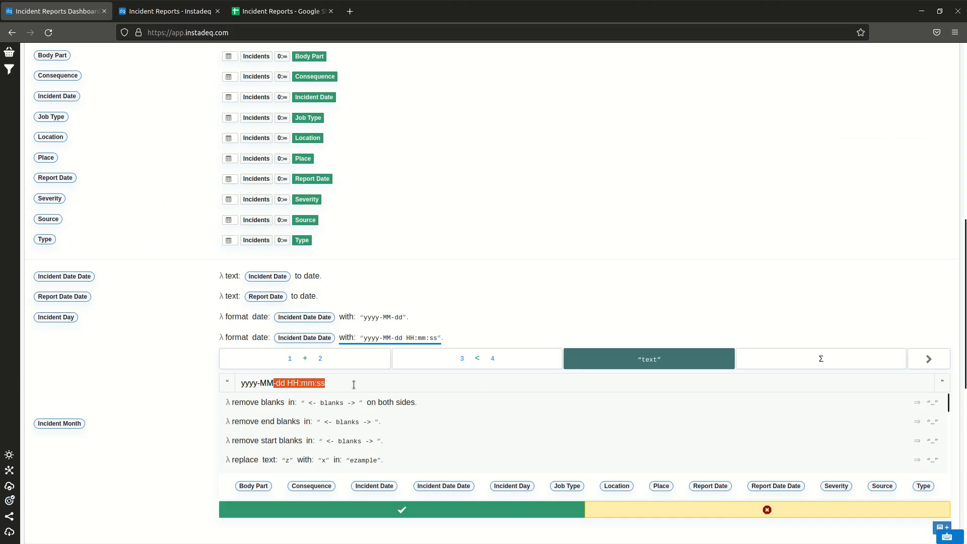
key("BackSpace")
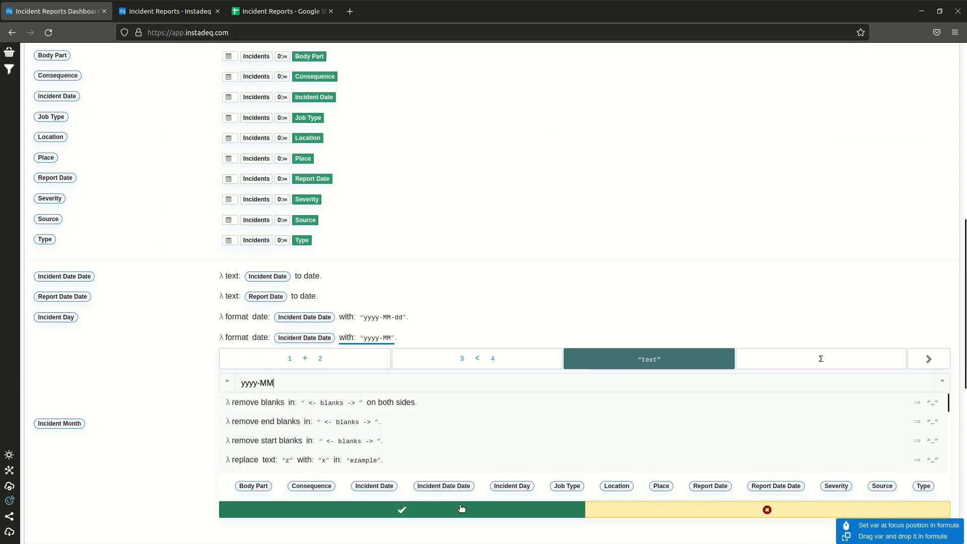
left_click(402, 510)
Remove the original Incident Date and Report Date text fields from the Select card's selected values
scroll(678, 227, "down", 2)
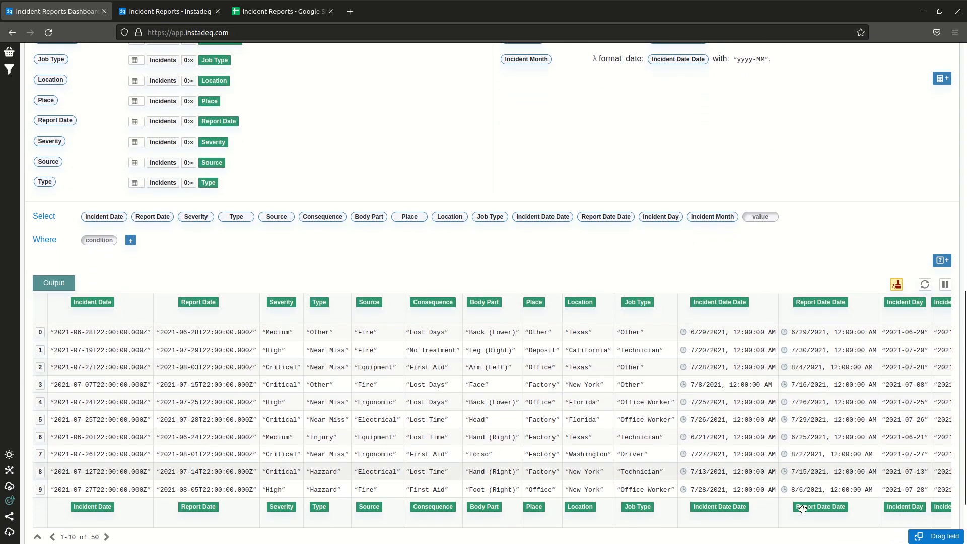
scroll(573, 472, "down", 2)
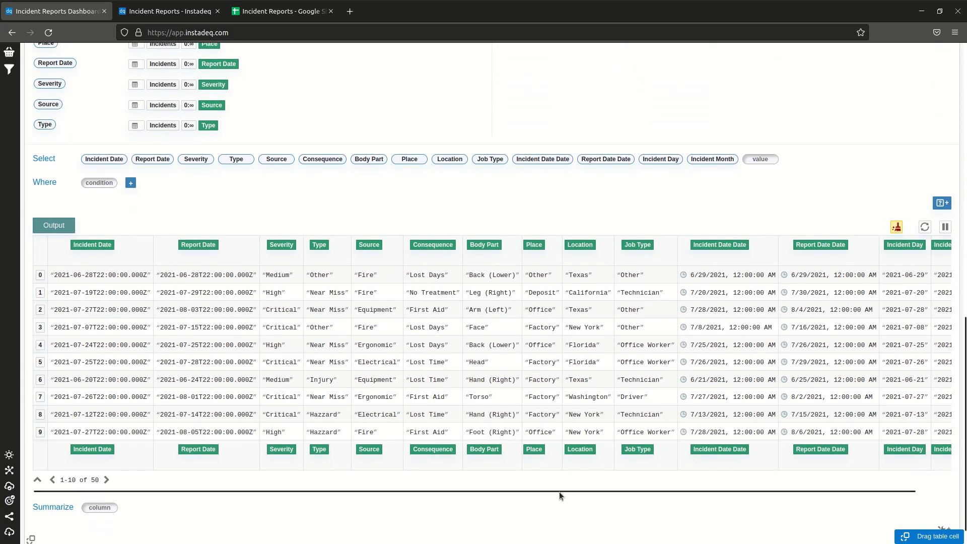
left_click_drag(567, 492, 505, 491)
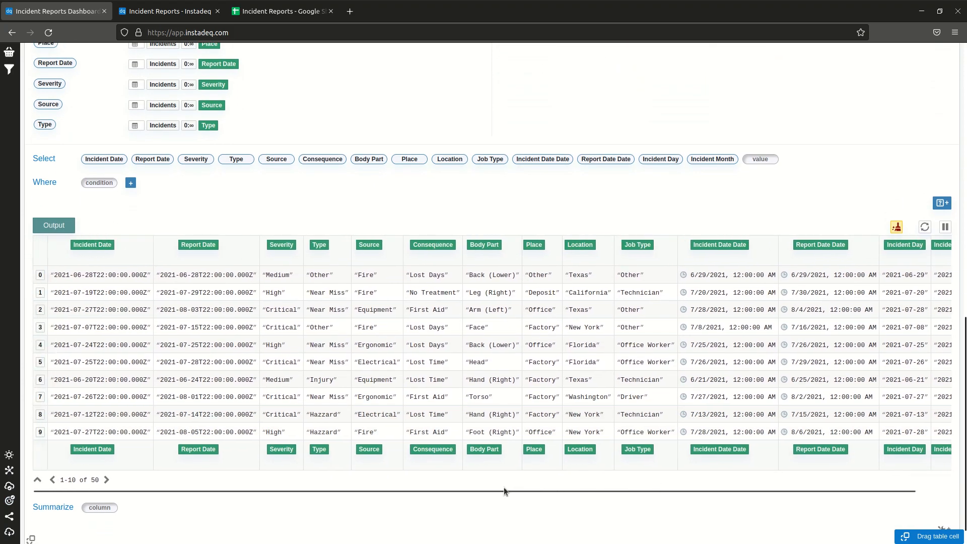
left_click(109, 159)
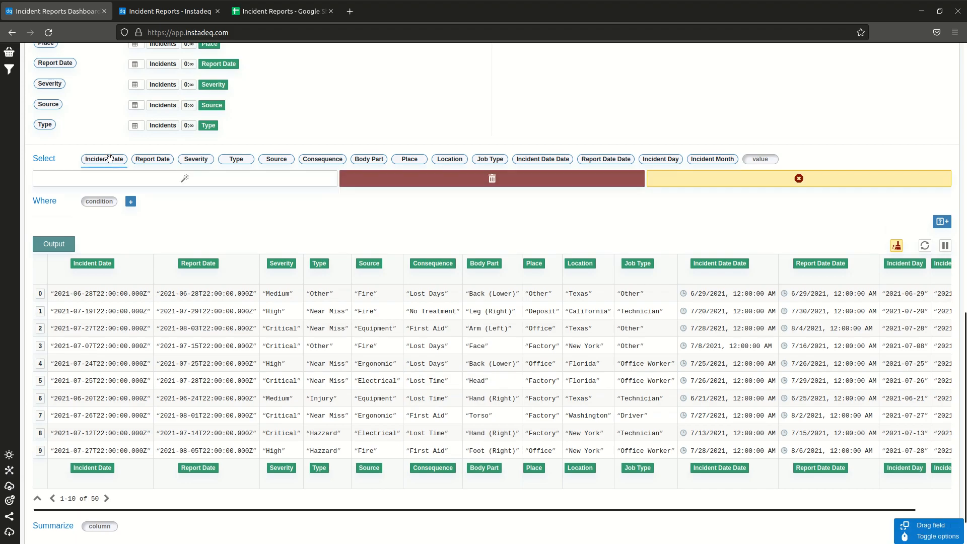
left_click(411, 178)
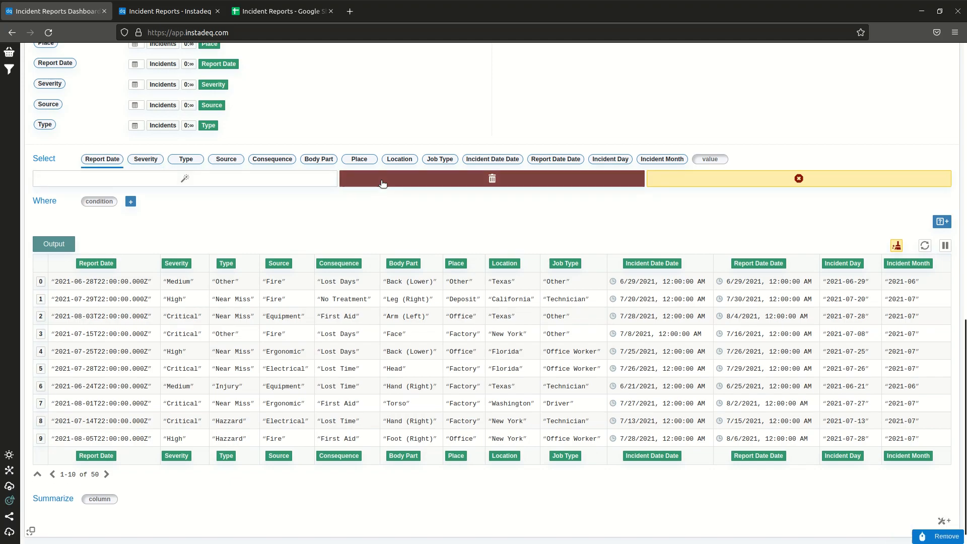
left_click(382, 181)
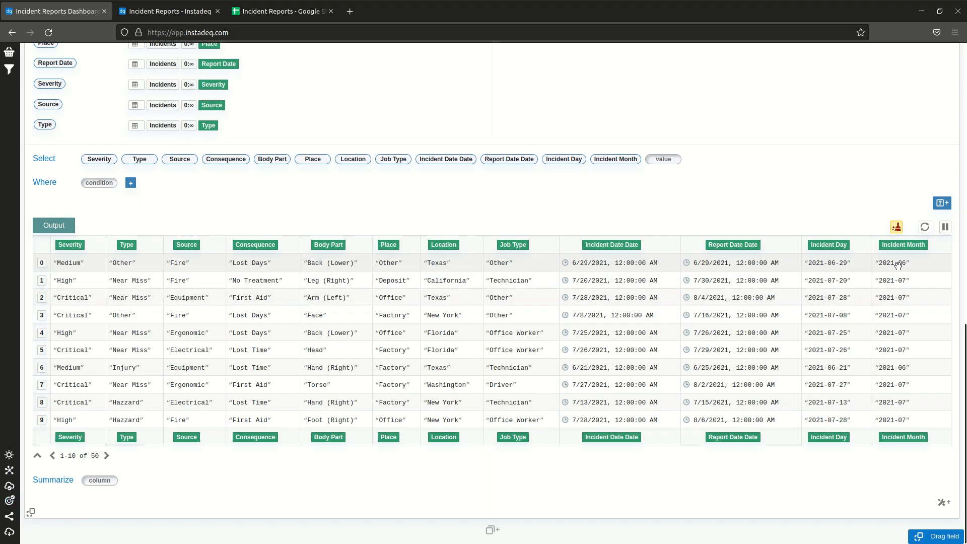
Create a text version of Report Date Date with the Date to Text with Format action
scroll(833, 161, "up", 4)
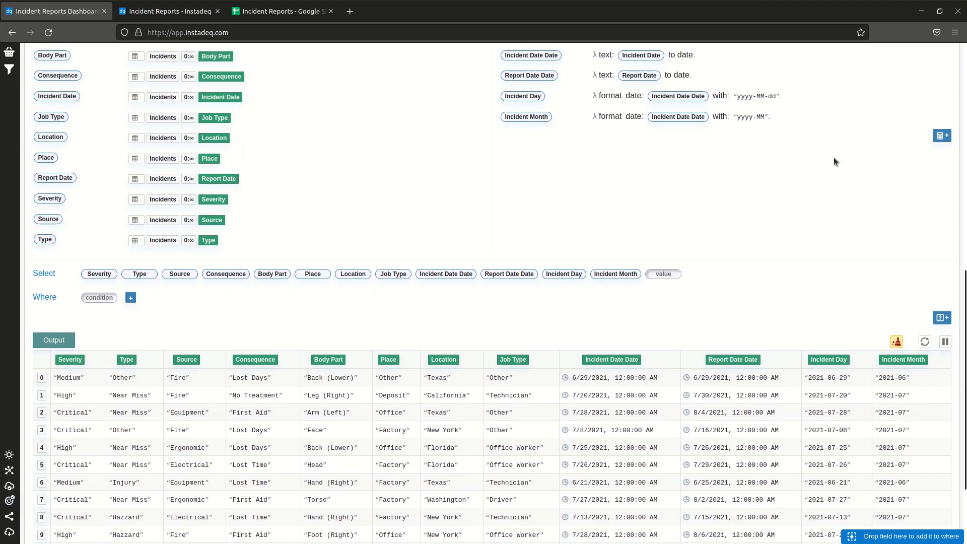
scroll(812, 212, "down", 1)
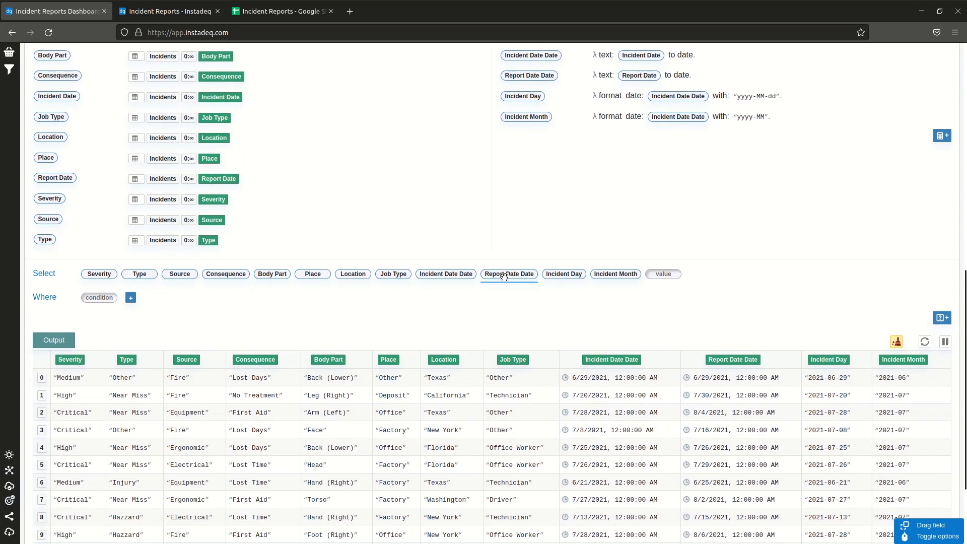
left_click_drag(509, 274, 317, 301)
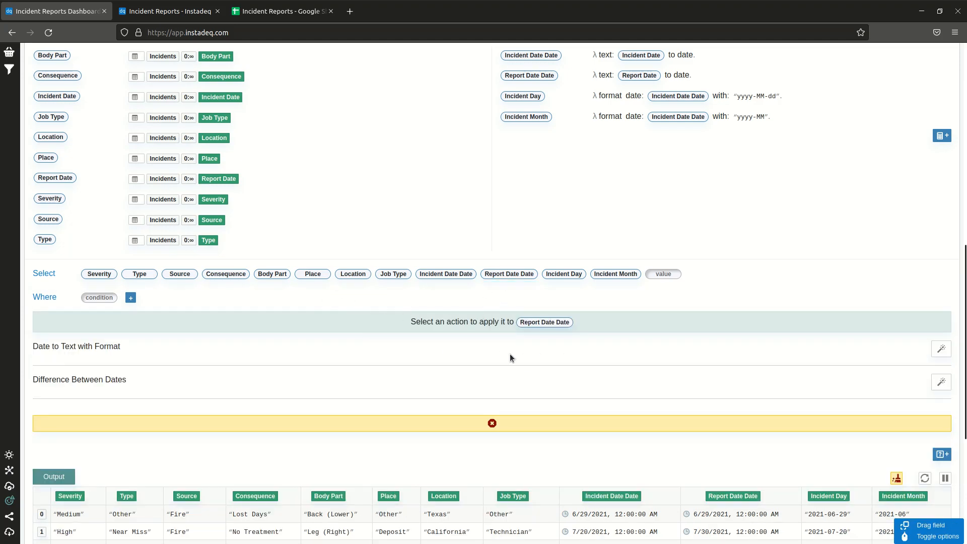
left_click(941, 348)
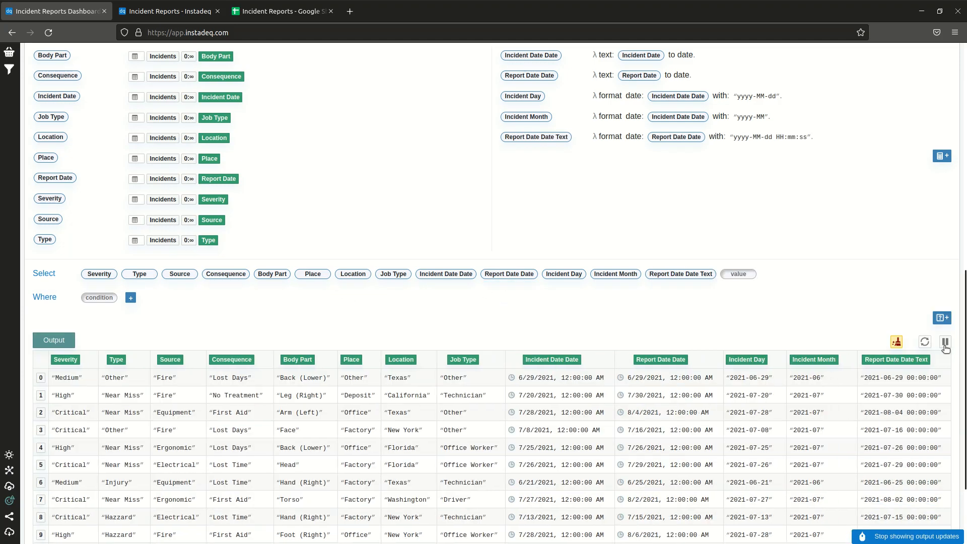
Rename the new calculated Report Date Date Text field as Report Day
left_click(621, 139)
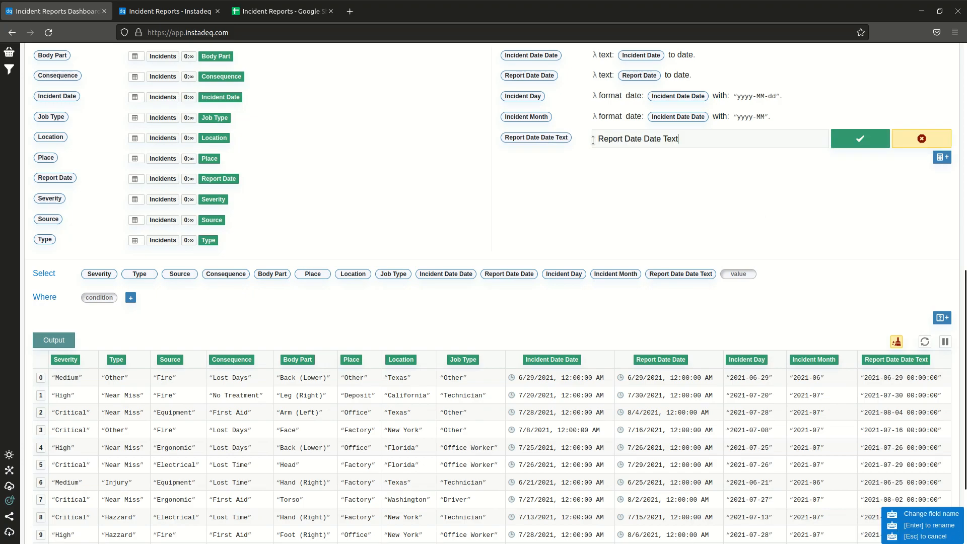
left_click_drag(636, 139, 708, 143)
type("y")
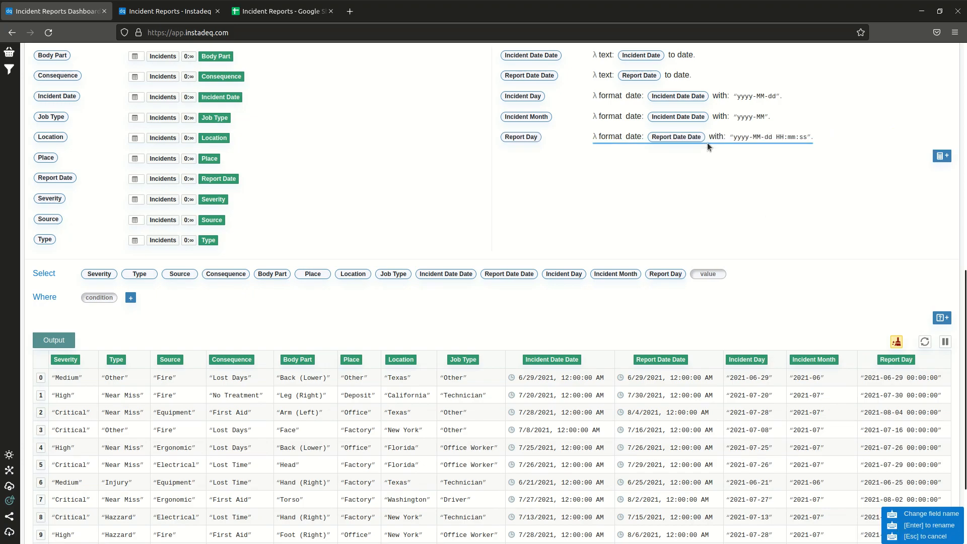
Set the date format in the Report Day formula to yyyy-MM-dd and accept the change
left_click(743, 138)
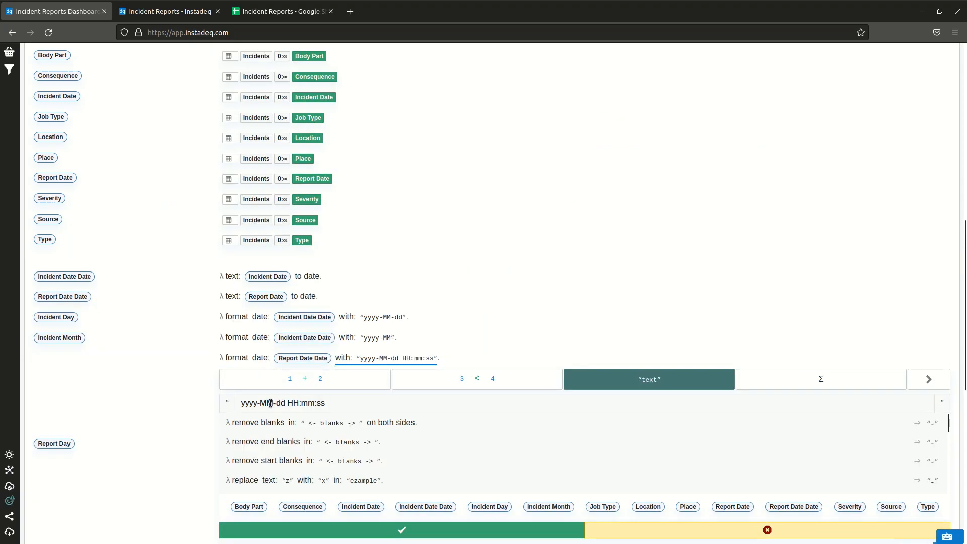
left_click_drag(285, 403, 397, 408)
key("BackSpace")
left_click(403, 530)
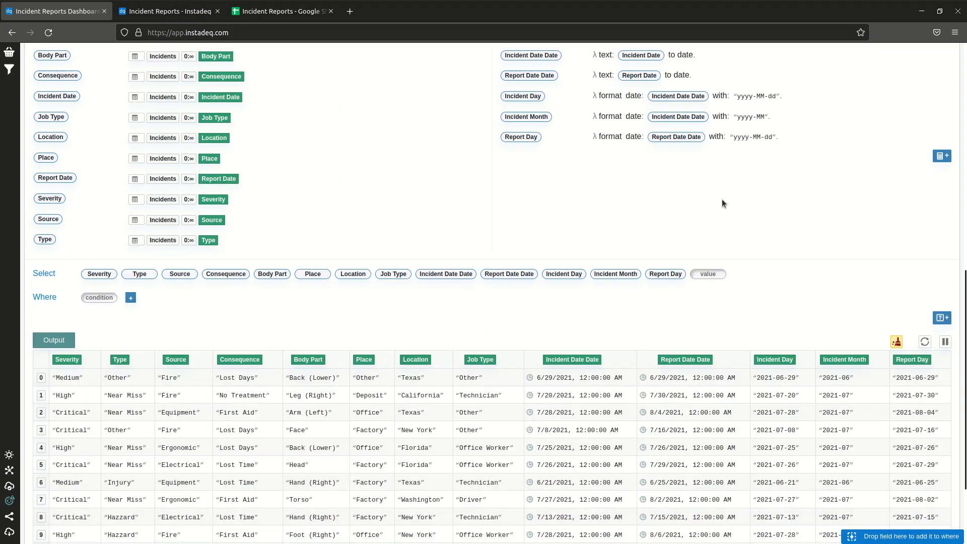
Create a second text version of Report Date Date with the Date to Text with Format action
scroll(741, 213, "down", 2)
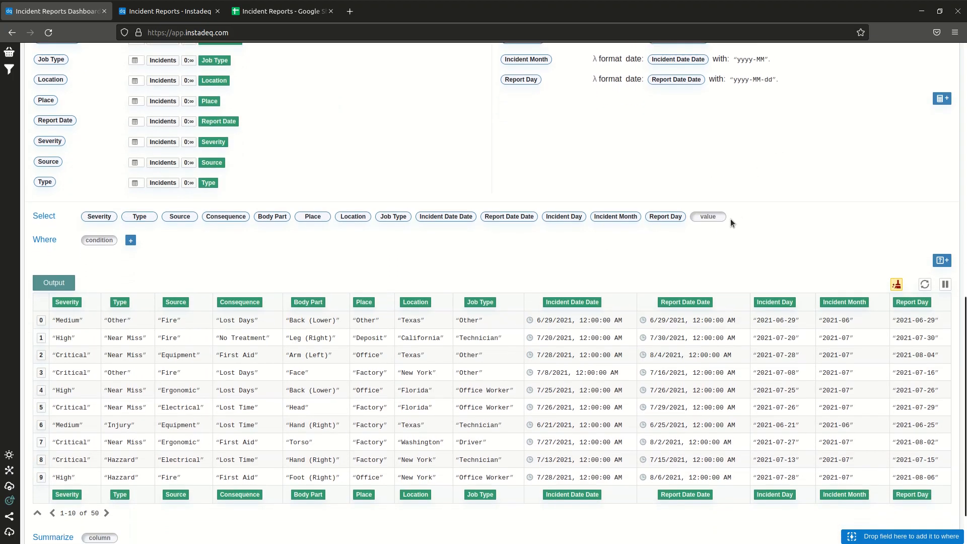
left_click(508, 218)
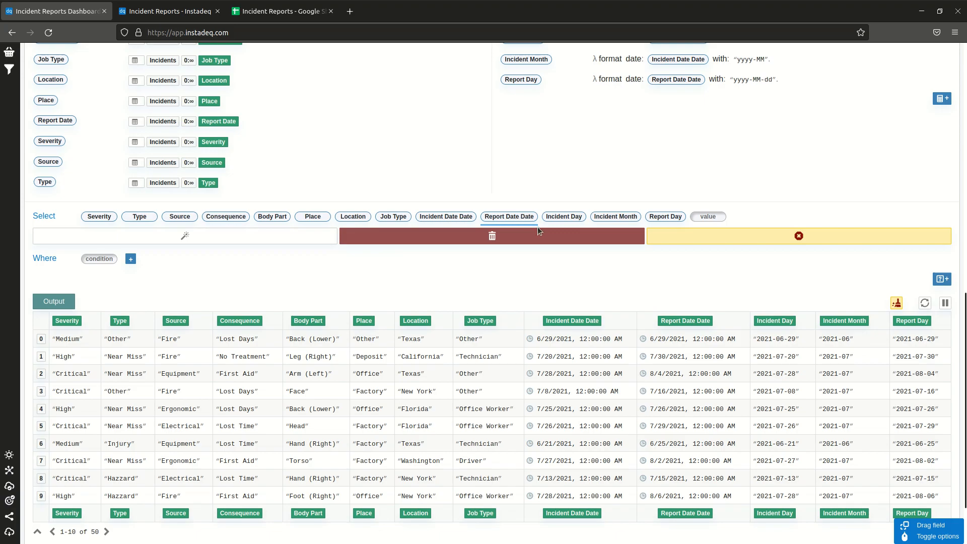
left_click(942, 291)
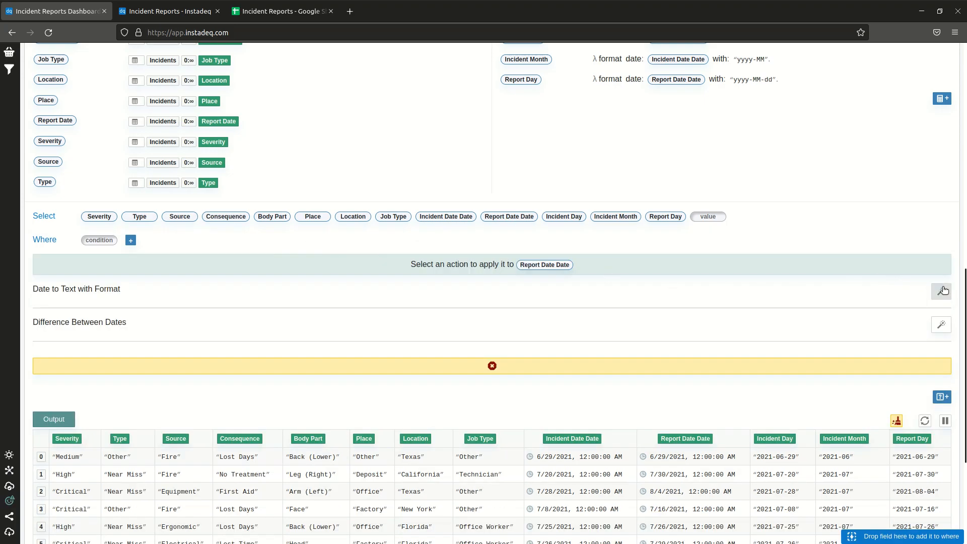
Rename the second calculated Report Date Date Text field as Report Month
left_click(557, 105)
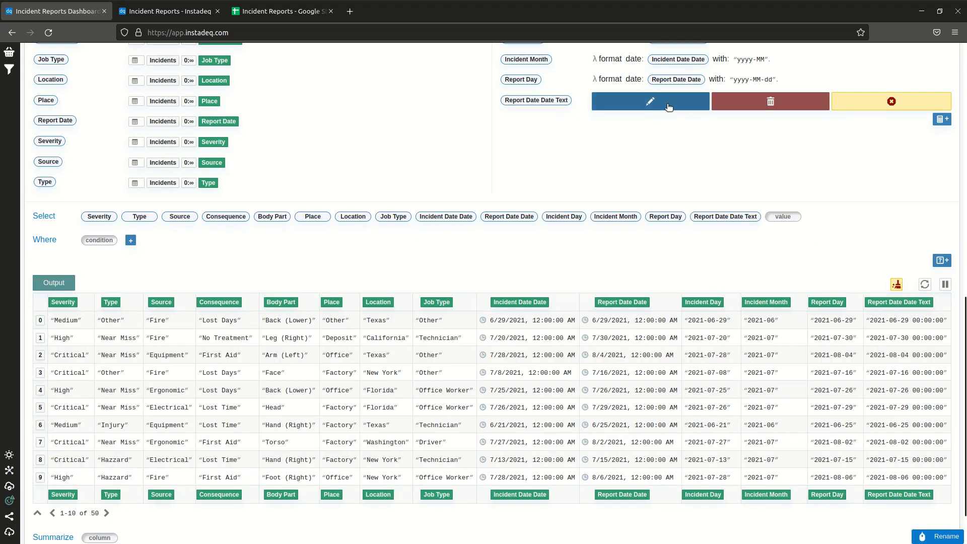
left_click(635, 102)
left_click_drag(626, 101, 698, 100)
type("Month")
key("Return")
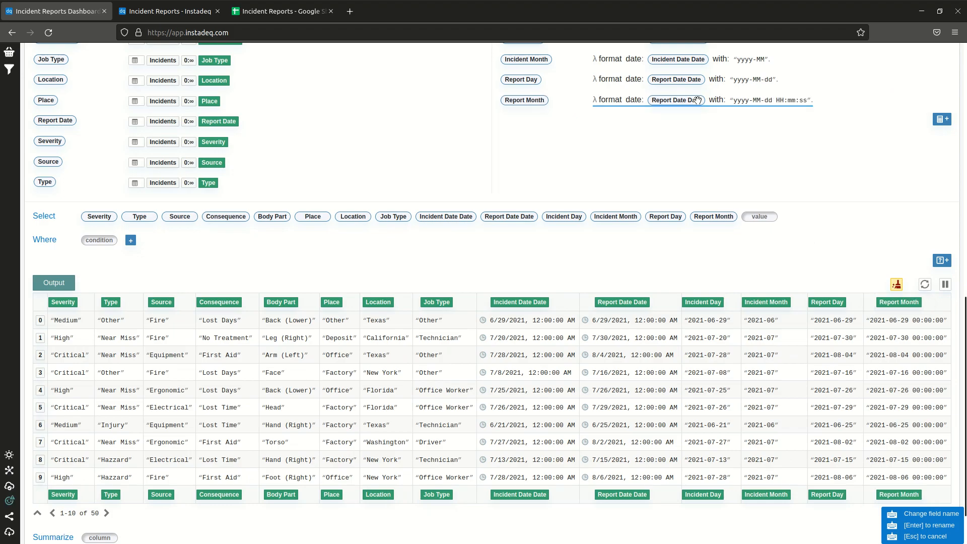
Set the date format in the Report Month formula to yyyy-MM and accept the change
left_click(762, 101)
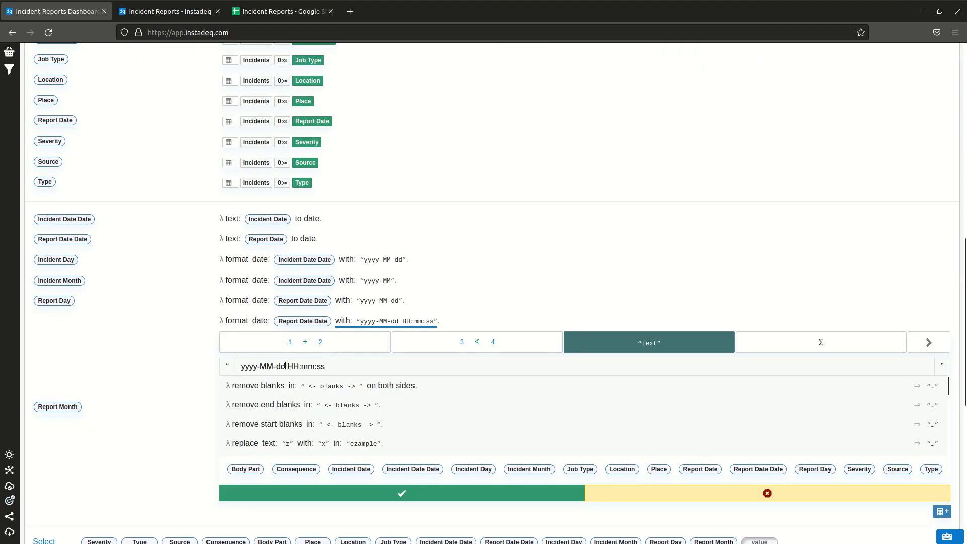
left_click_drag(274, 367, 326, 367)
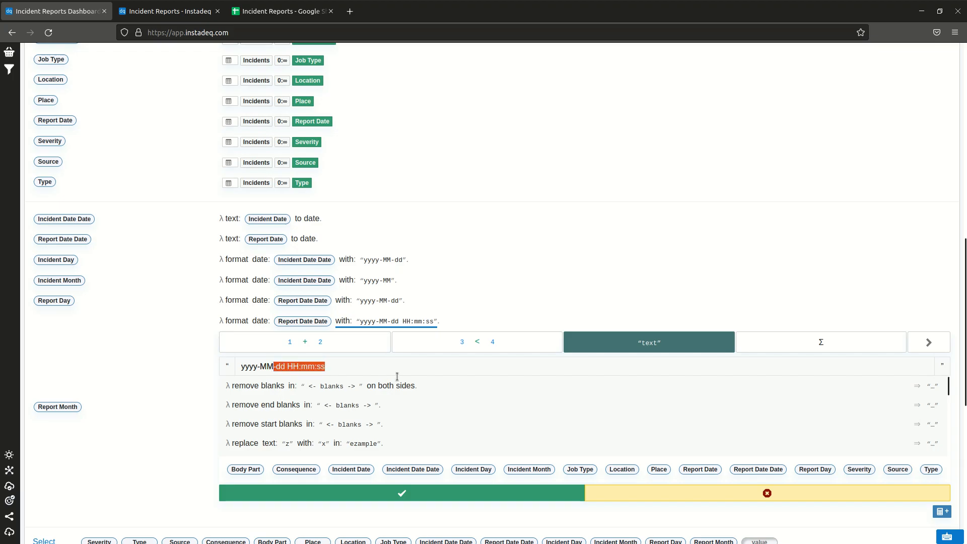
key("BackSpace")
left_click(425, 494)
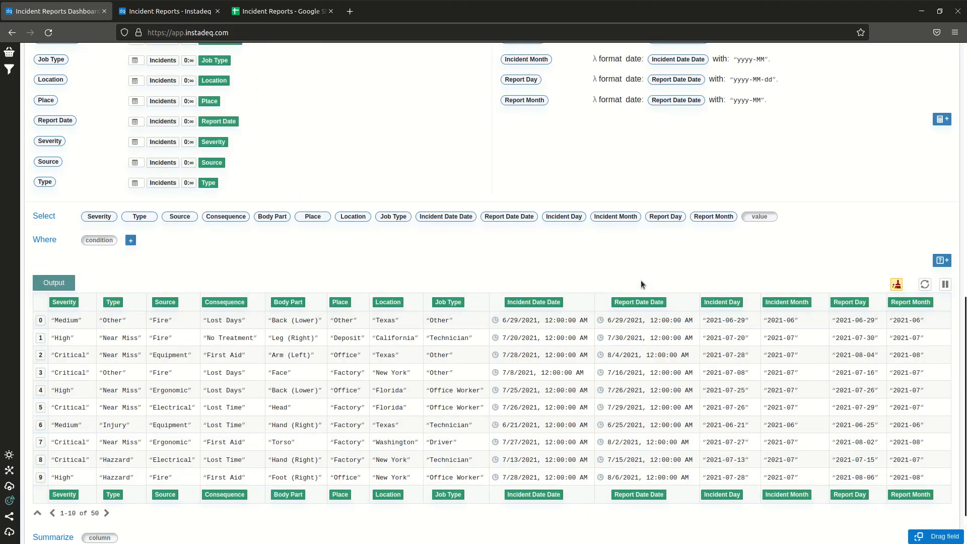
Apply the Difference Between Dates action to the Report Date Date field among the selected values
scroll(739, 250, "down", 1)
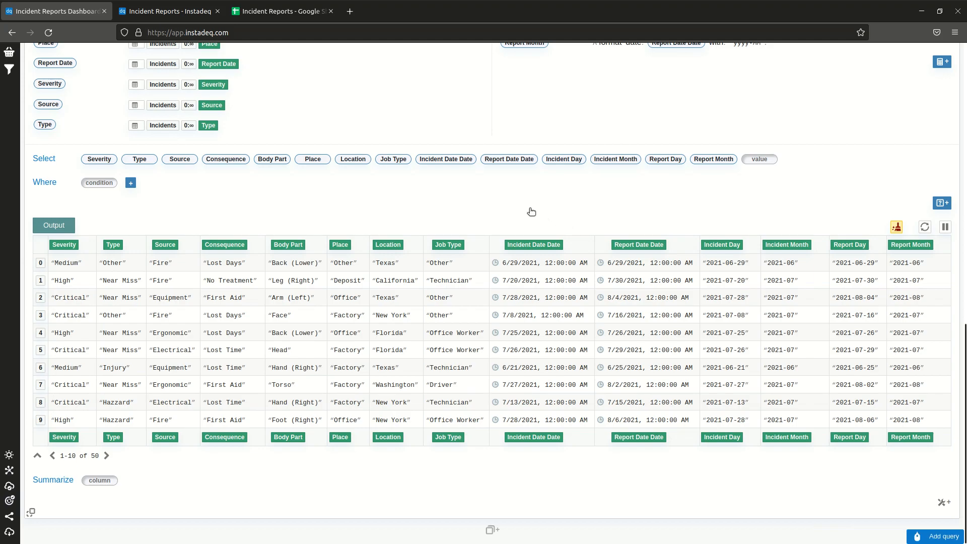
left_click(503, 159)
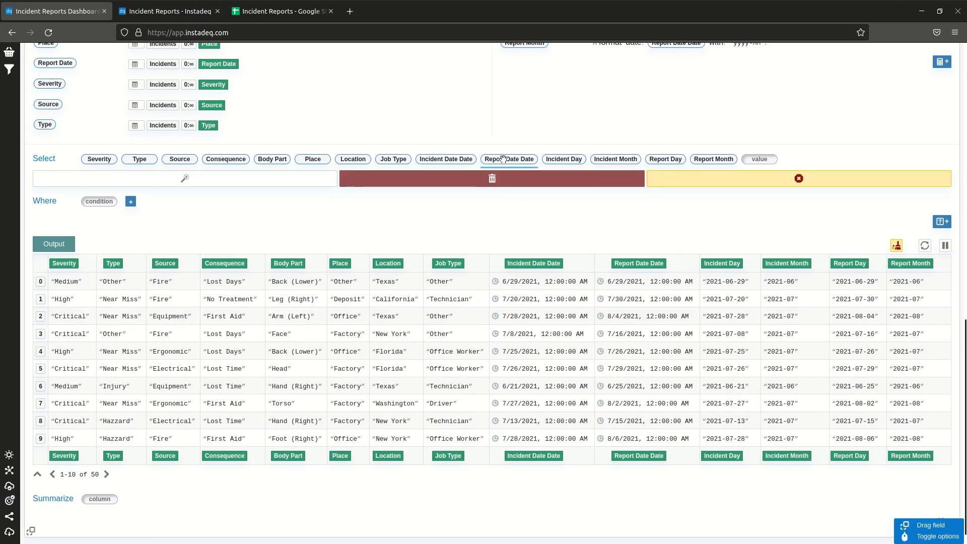
left_click(263, 181)
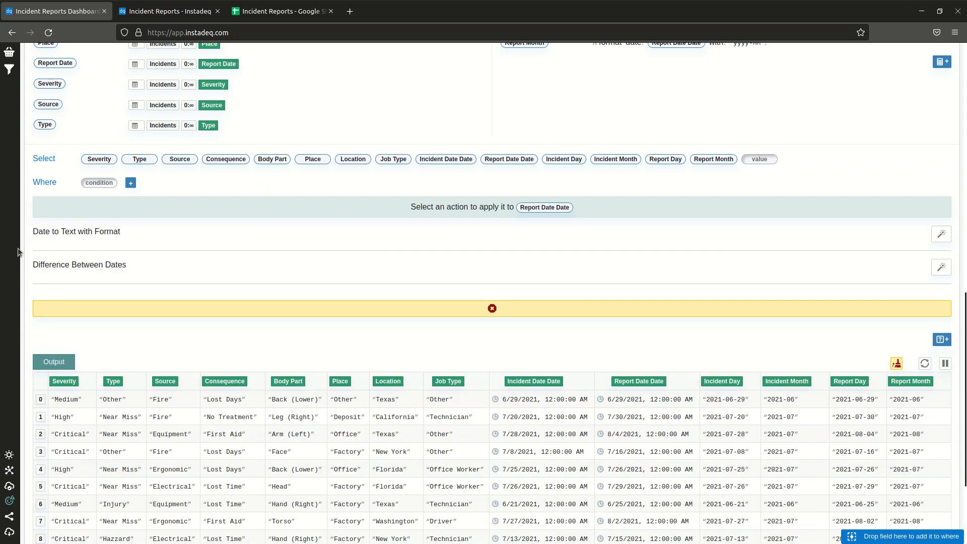
left_click(938, 272)
Replace the current date in the Report Date Date Diff formula with Incident Date Date and accept the change
scroll(816, 112, "up", 2)
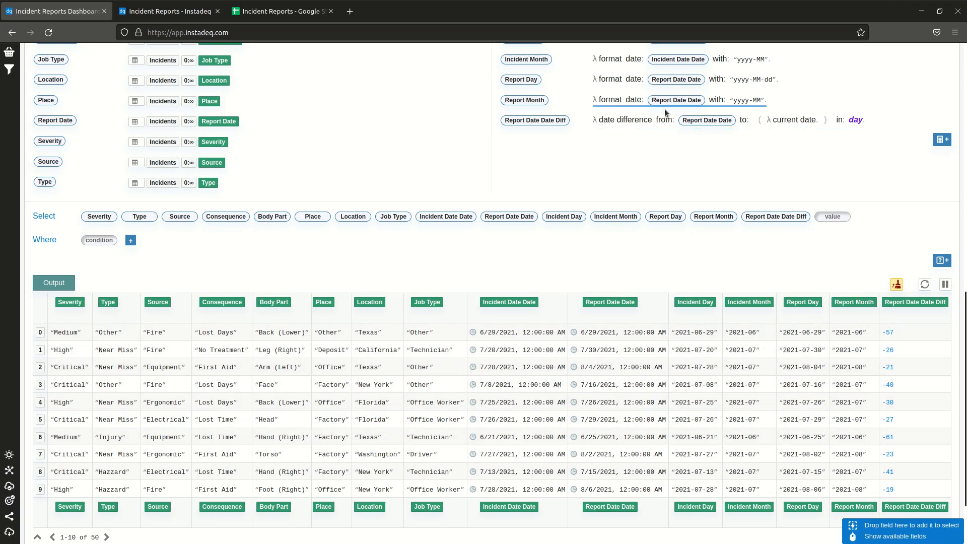
left_click(744, 124)
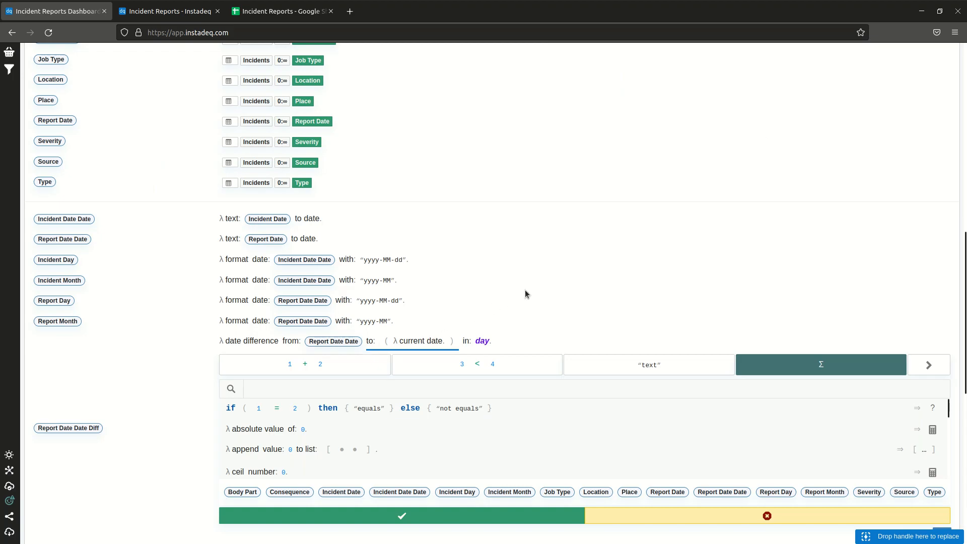
scroll(549, 268, "down", 3)
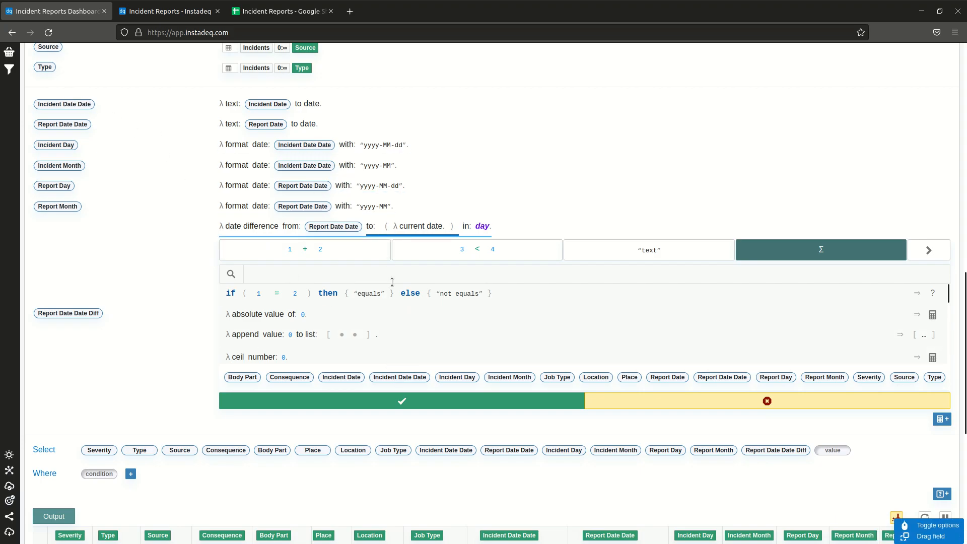
left_click(390, 377)
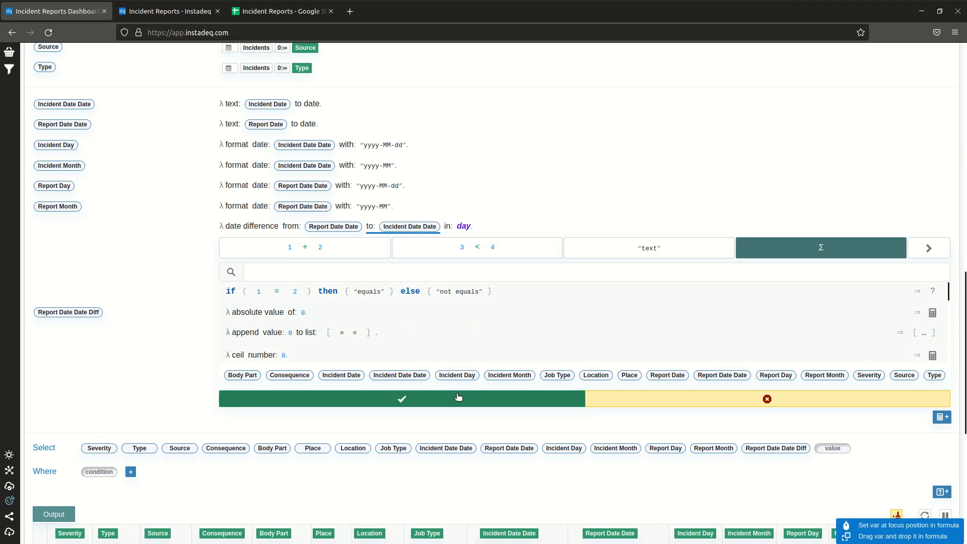
left_click(403, 399)
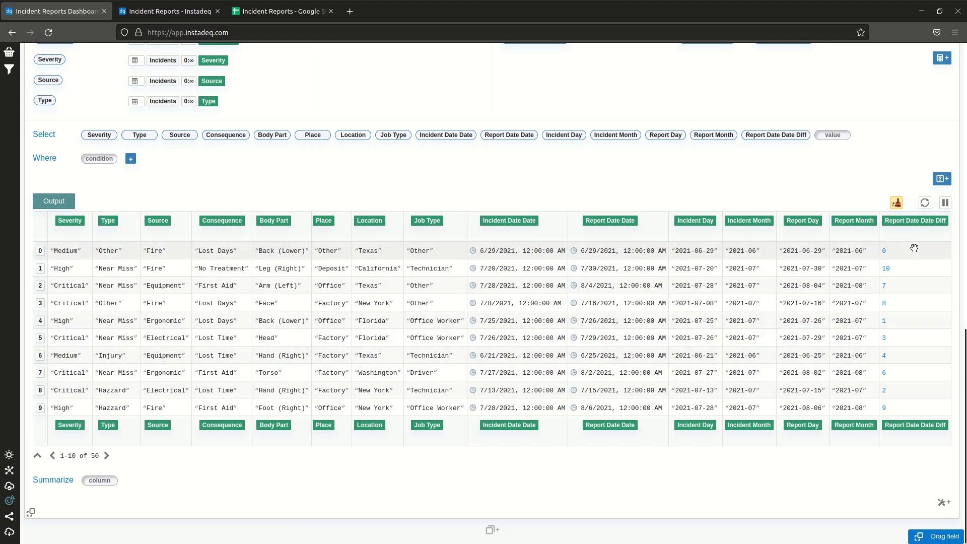
Remove Incident Date Date and Report Date Date from the Select card's selected values
scroll(771, 200, "up", 3)
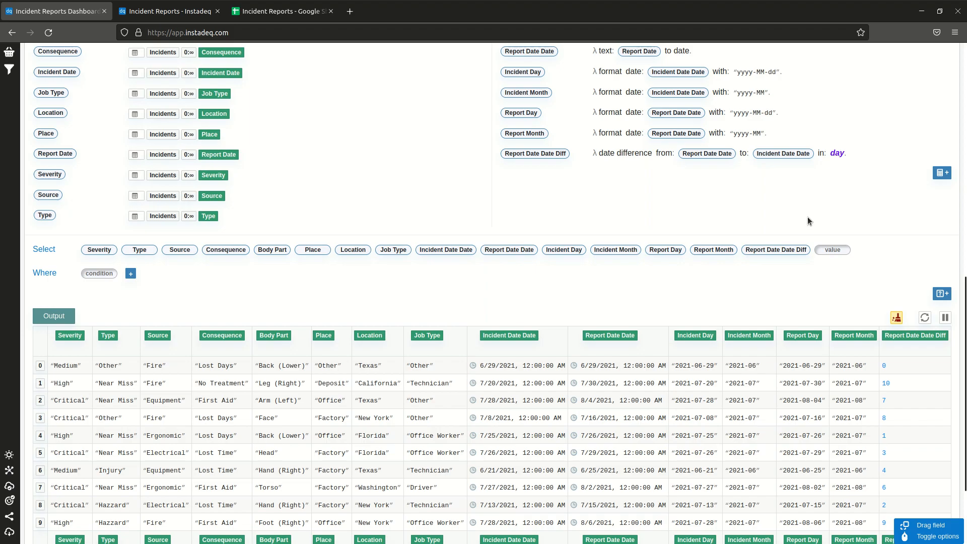
scroll(808, 217, "down", 2)
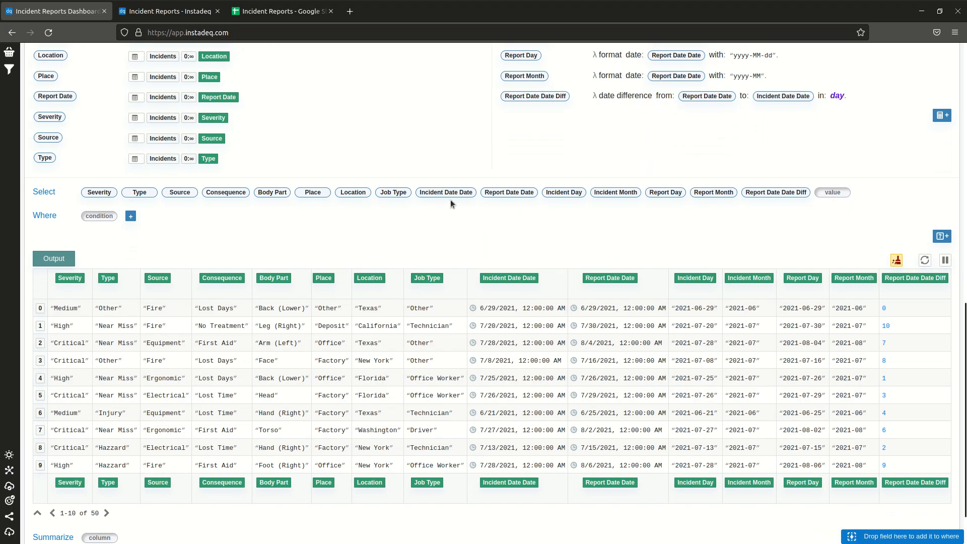
left_click_drag(449, 194, 323, 217)
left_click_drag(450, 194, 453, 211)
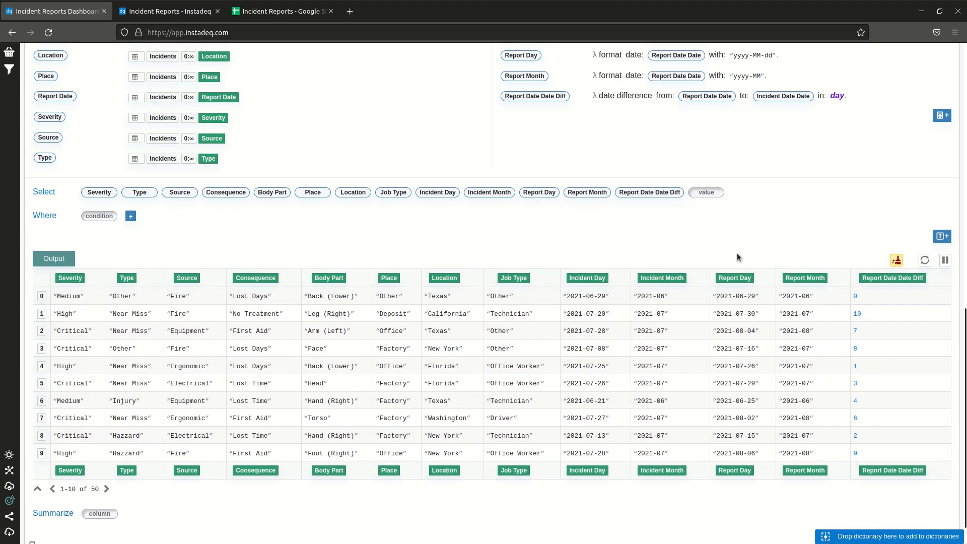
Reorder the selected values so that Incident Day comes first and Incident Month second, ahead of Severity
mouse_move(594, 278)
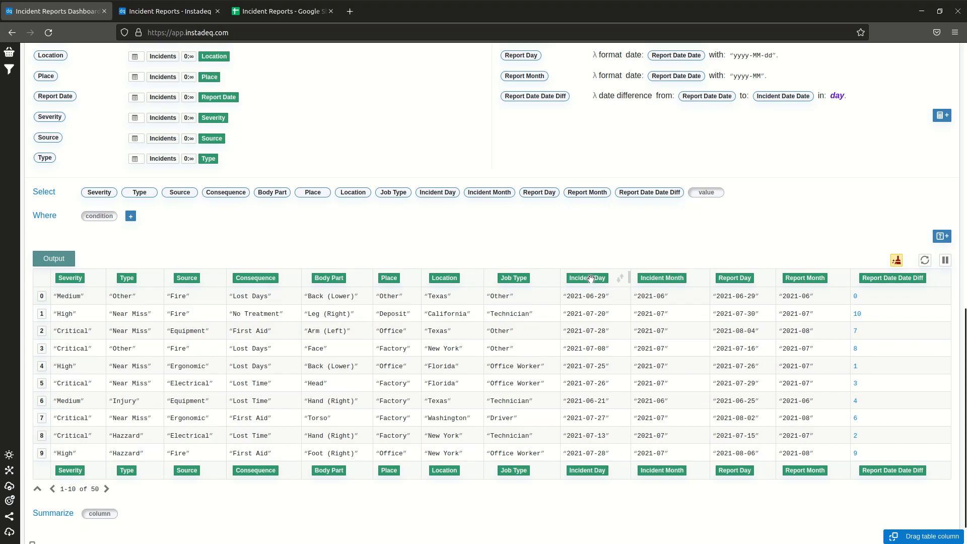
left_click_drag(591, 278, 66, 279)
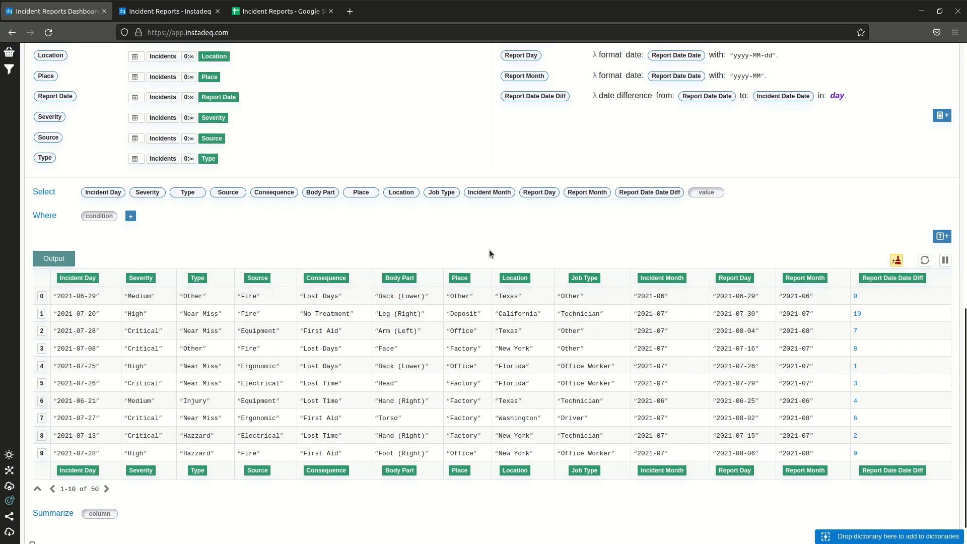
left_click_drag(491, 193, 143, 193)
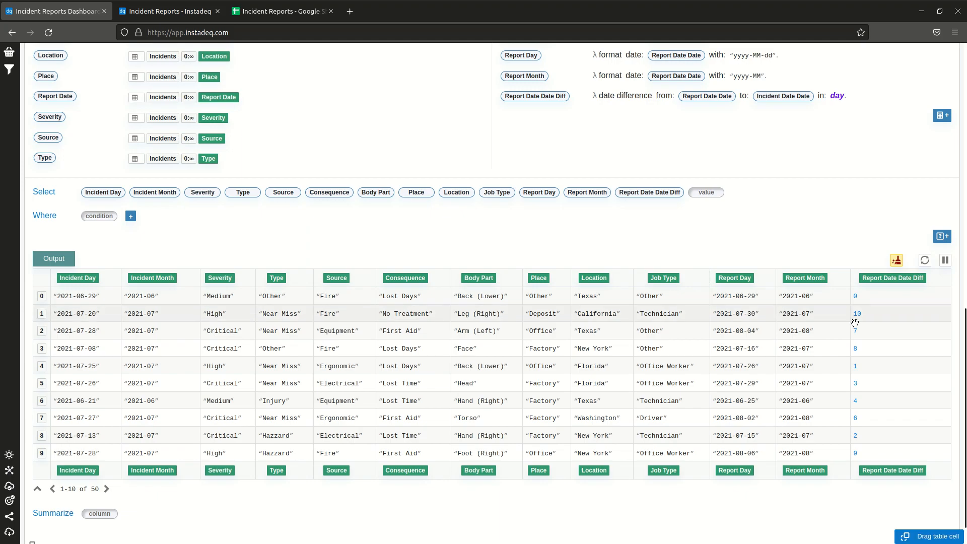
Review the Select card's fields and formulas, examine the charts in the finished Incident Reports dashboard, and return to the deck being built
scroll(637, 299, "up", 2)
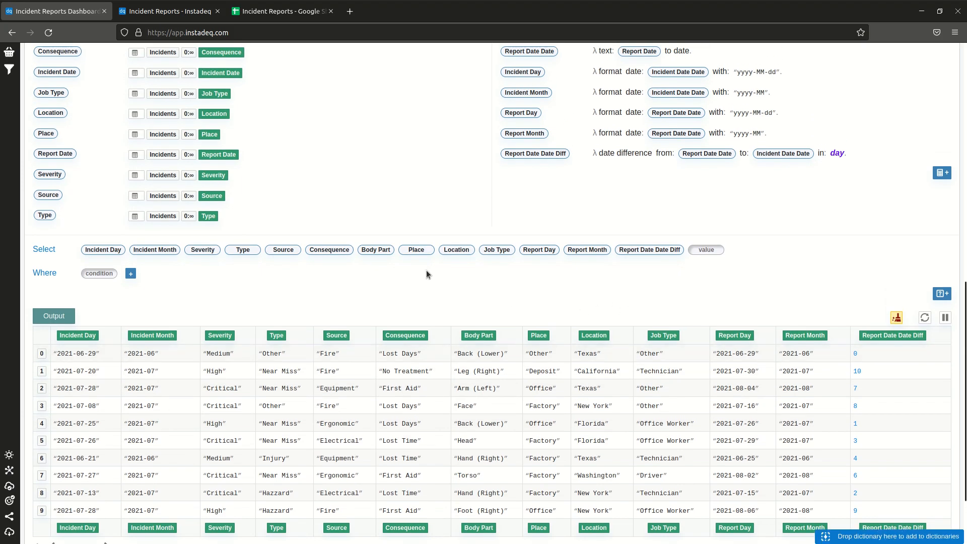
scroll(398, 224, "up", 2)
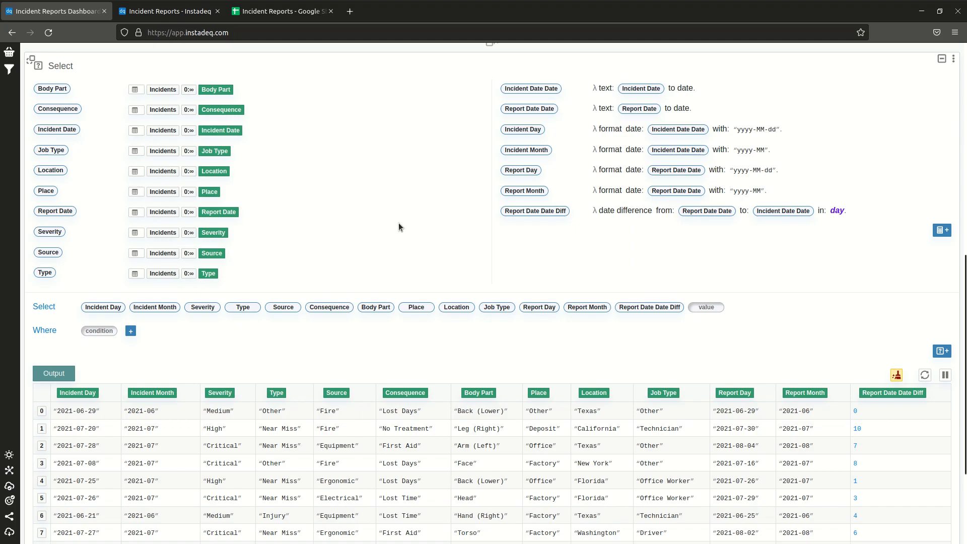
scroll(399, 224, "down", 2)
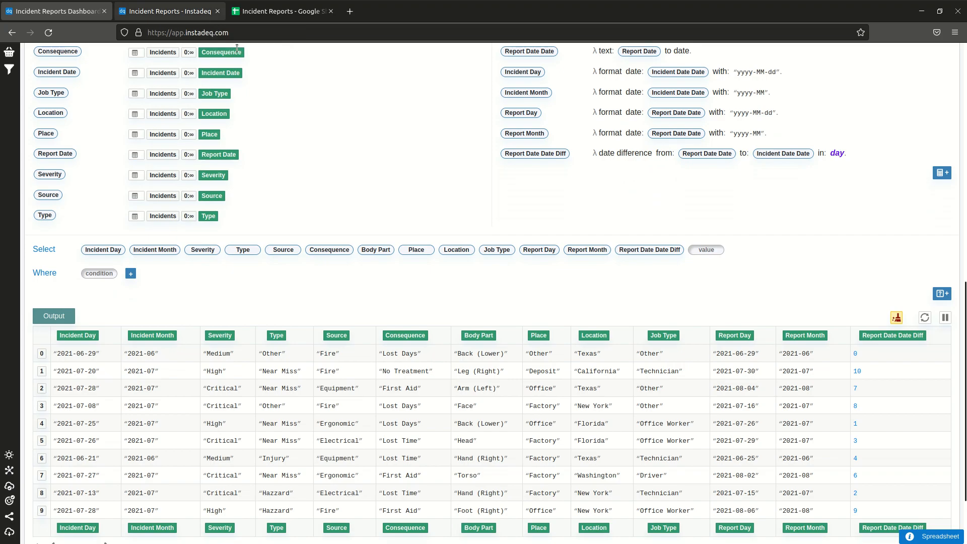
left_click(181, 14)
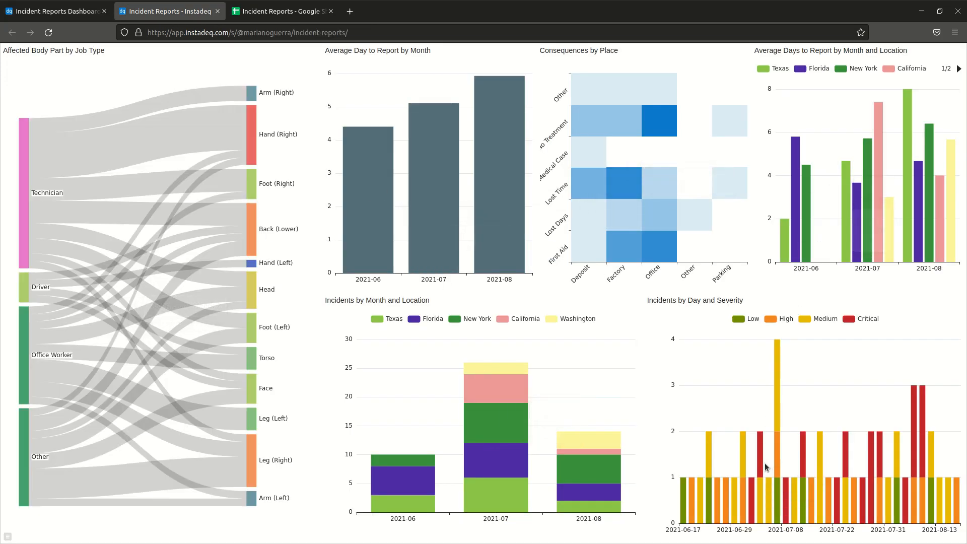
left_click(93, 13)
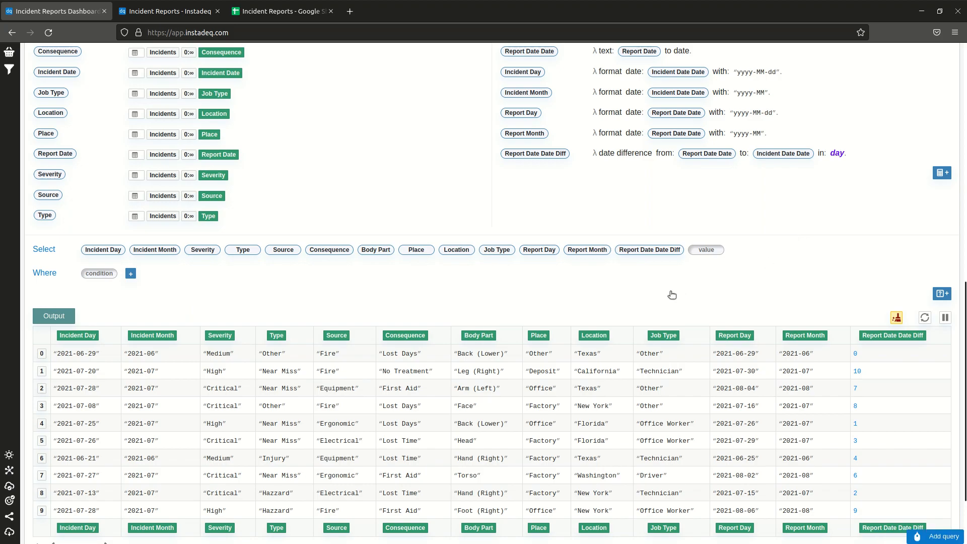
Open the Report Date Date Diff field's options, examine the Select card's field names in the finished Incident Reports deck, and return to Incident Reports Dashboard
left_click(533, 155)
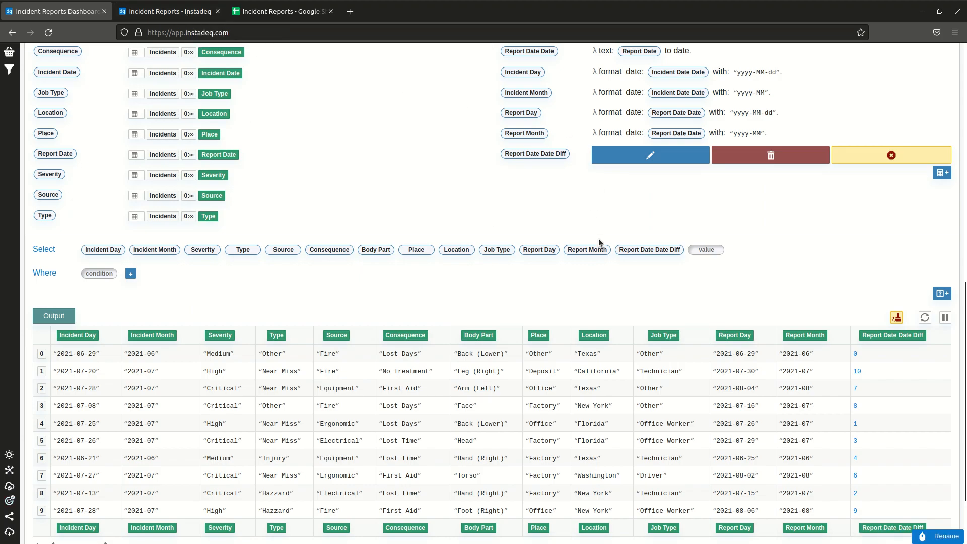
scroll(600, 238, "up", 10)
left_click(275, 53)
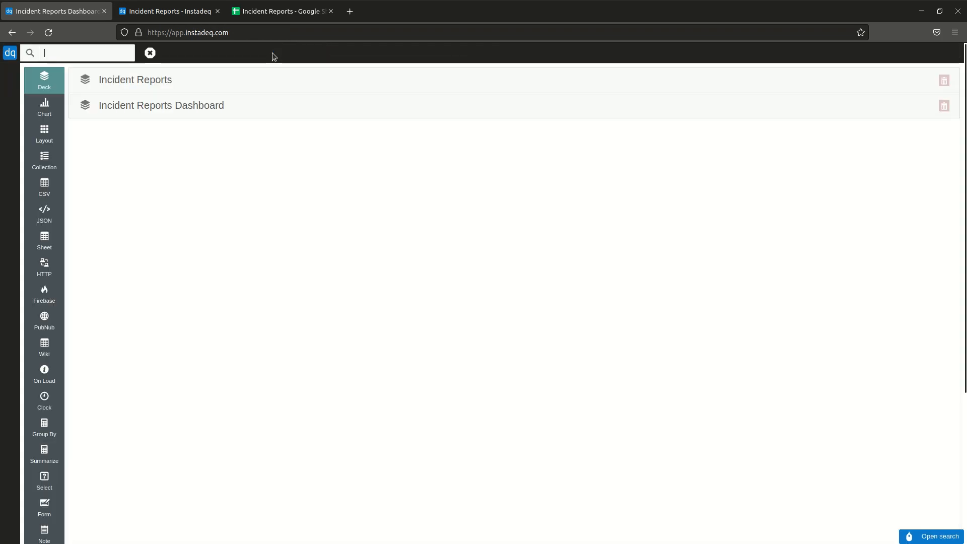
left_click(291, 89)
scroll(654, 282, "down", 10)
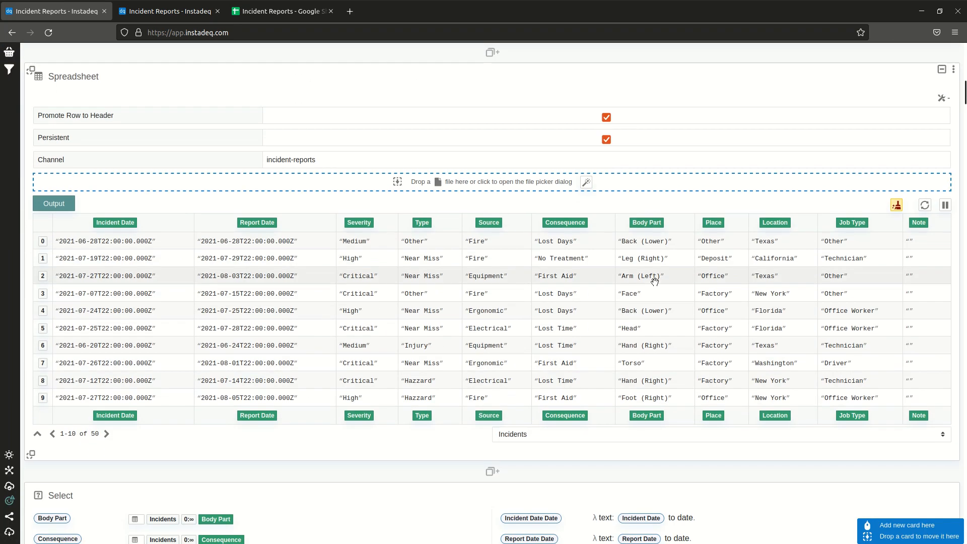
scroll(268, 241, "down", 1)
scroll(269, 241, "down", 1)
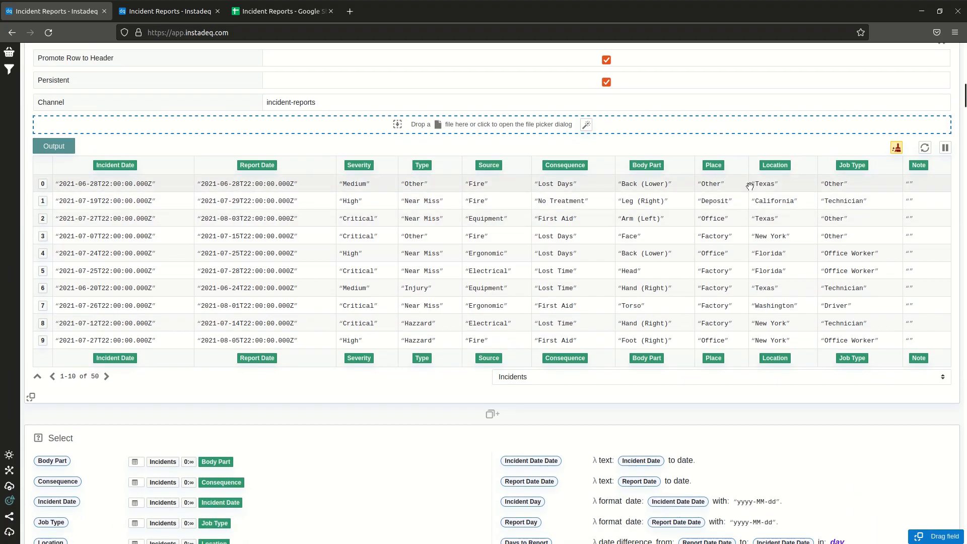
scroll(751, 183, "down", 10)
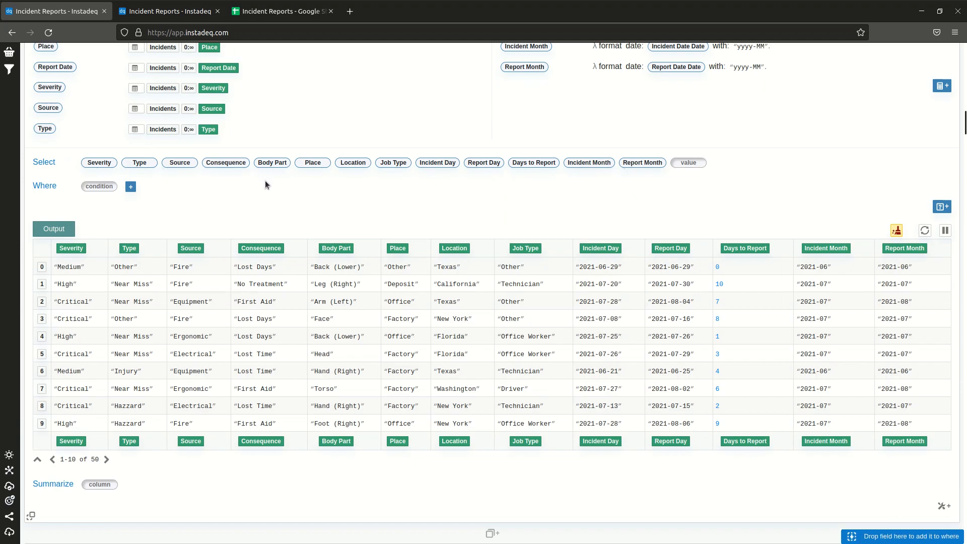
scroll(265, 181, "down", 1)
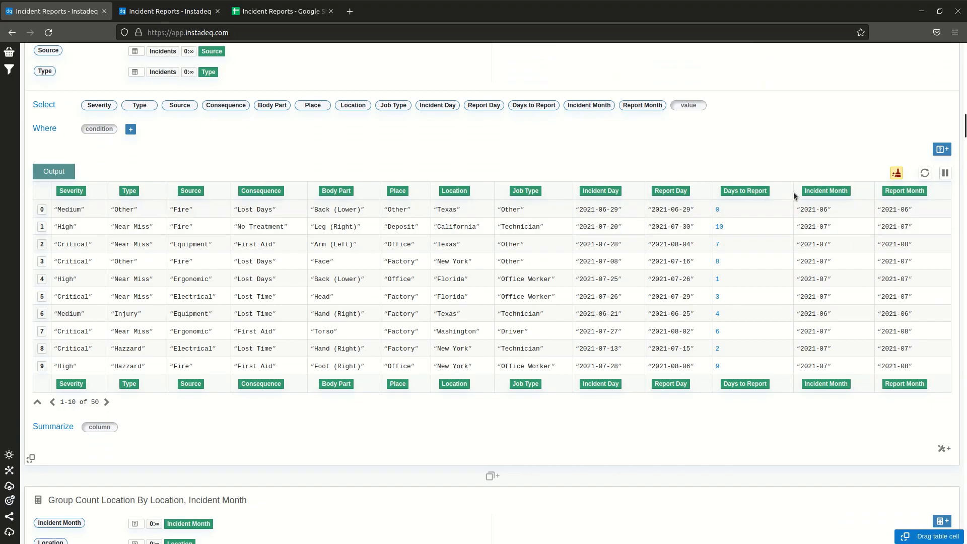
scroll(340, 132, "up", 20)
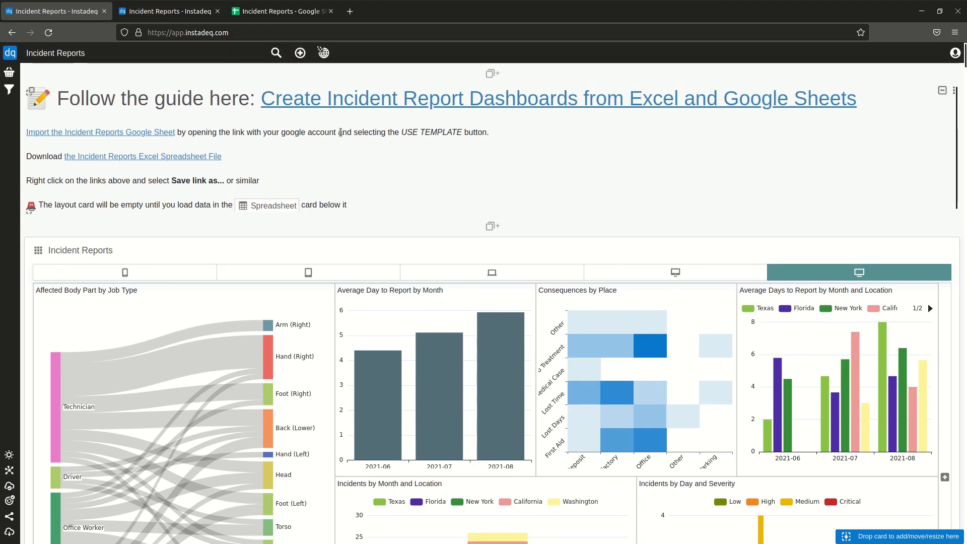
left_click(276, 52)
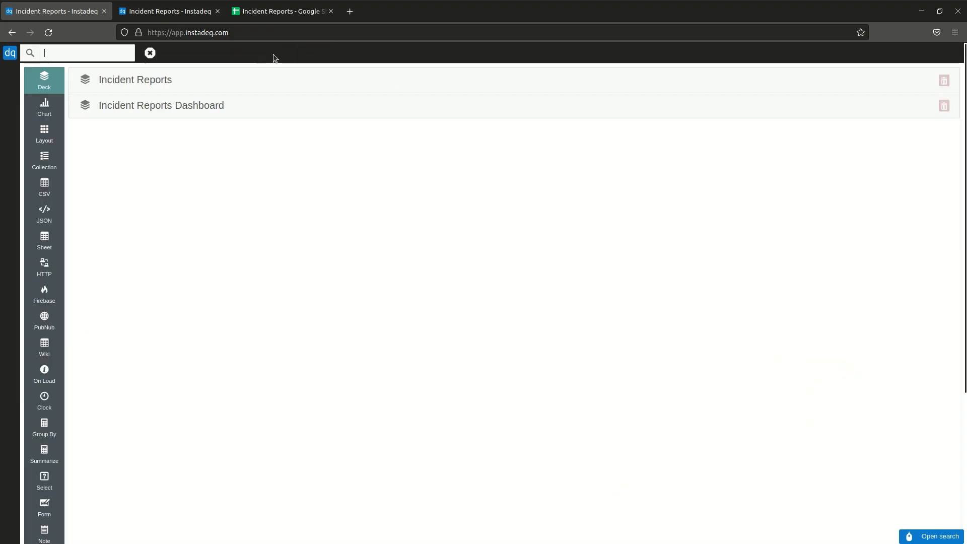
left_click(282, 103)
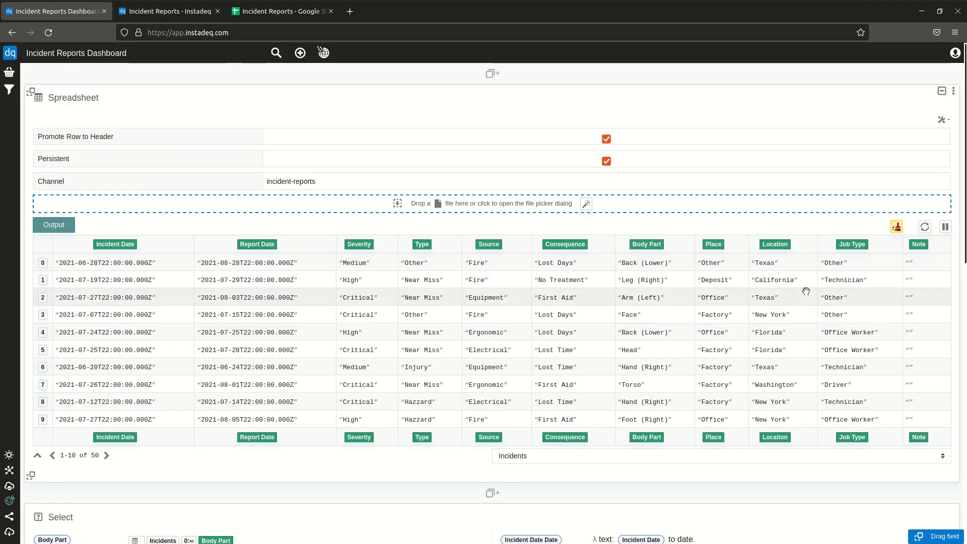
Rename the Report Date Date Diff field in the Select card to Days to Report
scroll(561, 264, "down", 6)
scroll(560, 264, "down", 1)
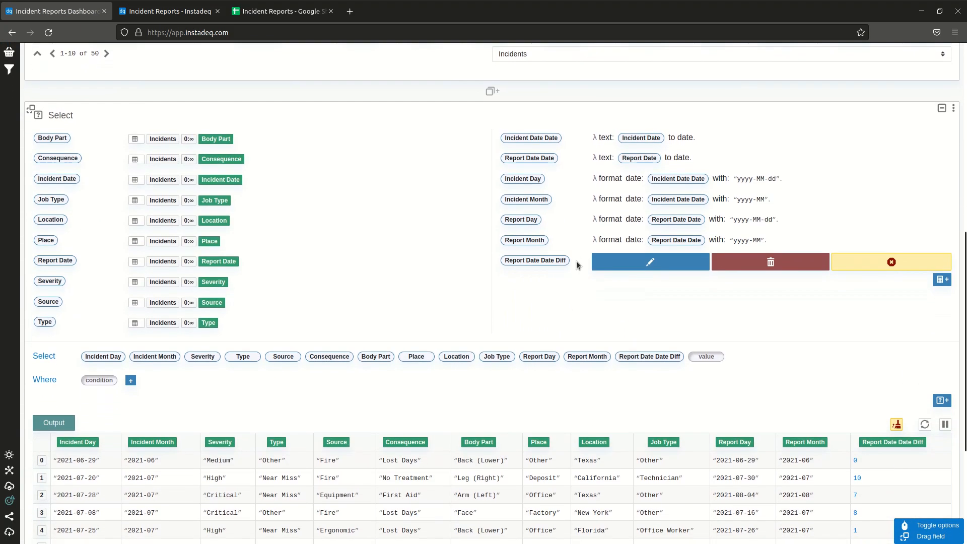
left_click(651, 263)
key("ctrl+a")
key("BackSpace")
type("Days to Report")
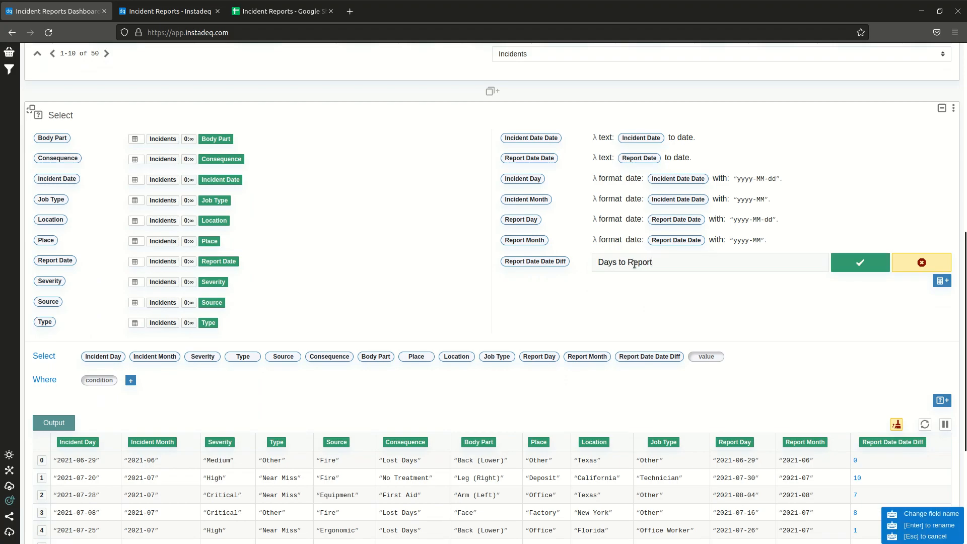
key("Return")
scroll(689, 251, "down", 3)
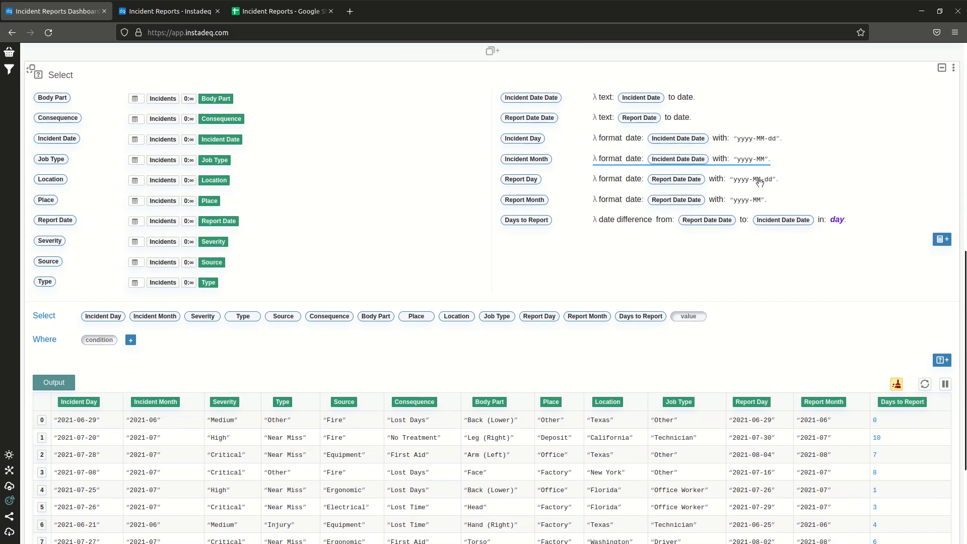